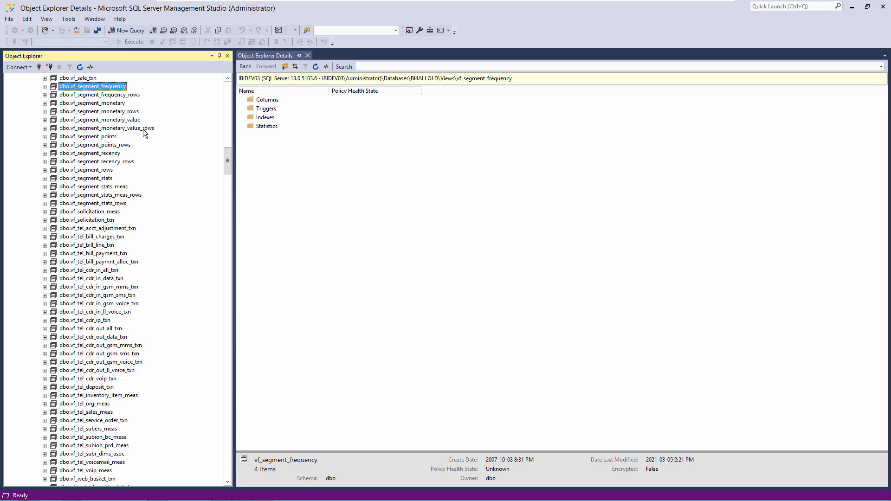
Step: Expand the columns of the dbo.vf_segment_frequency view and examine its segmentation type, day and customer columns
left_click(45, 86)
left_click(54, 95)
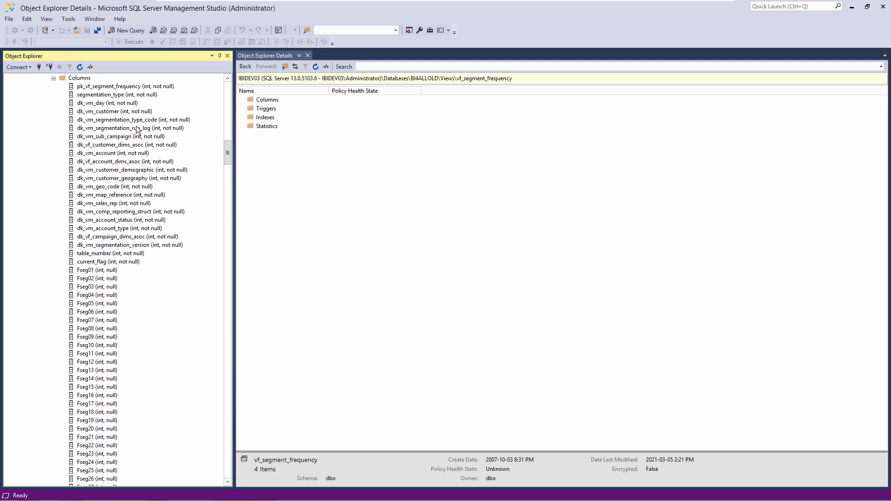
left_click(112, 95)
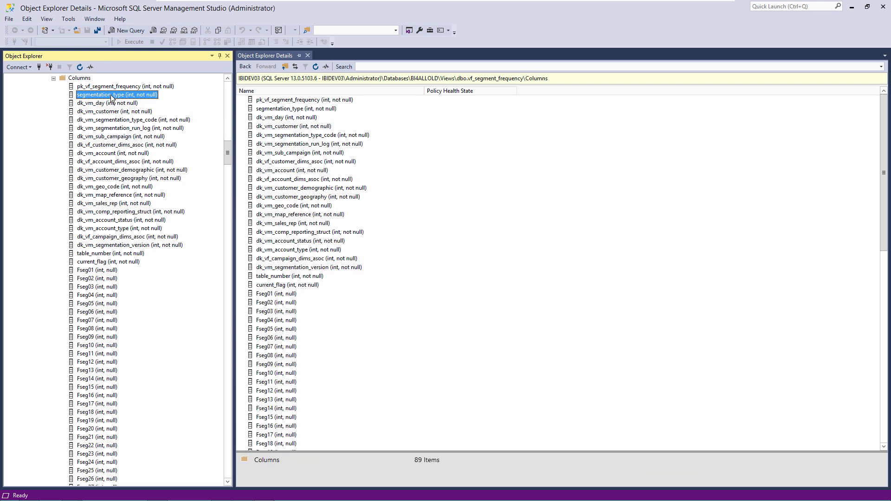
left_click(97, 104)
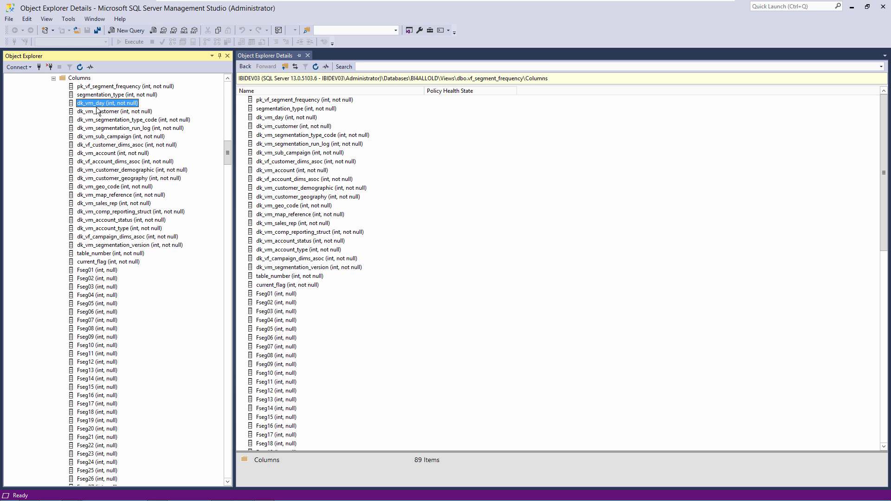
left_click(112, 111)
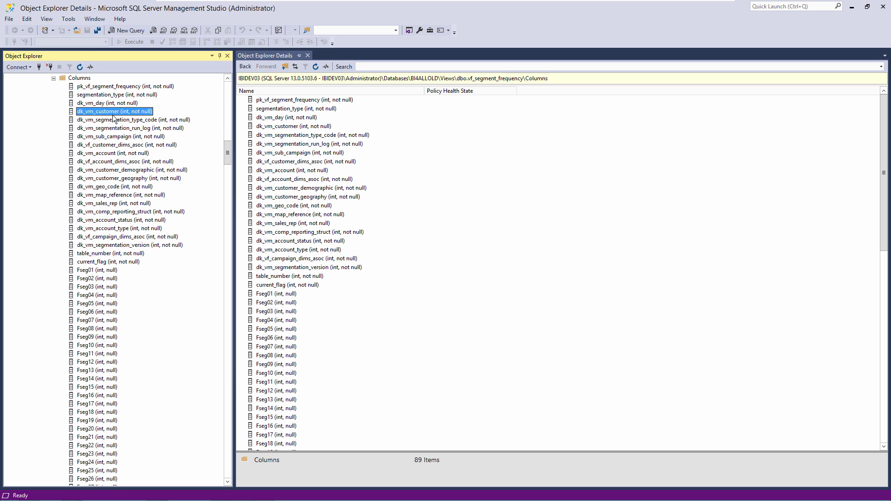
Step: Look through the Fseg frequency columns of dbo.vf_segment_frequency, ending at Fseg64
left_click(91, 278)
scroll(93, 279, "down", 10)
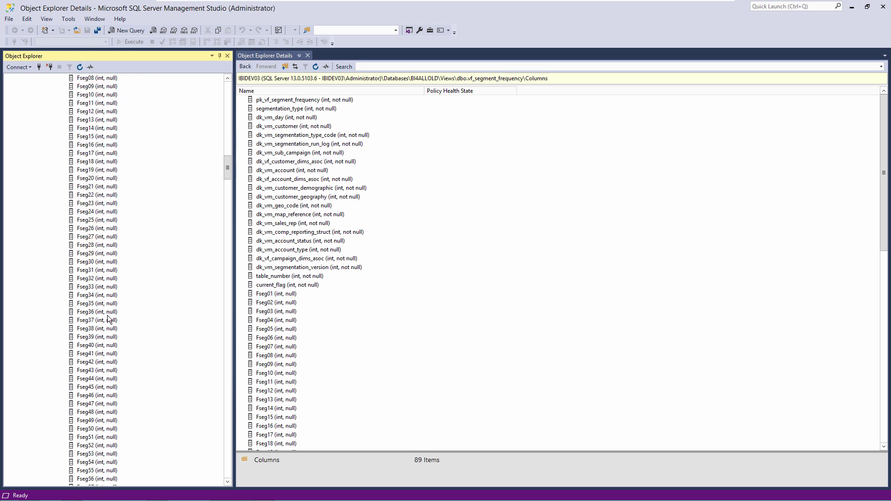
scroll(108, 316, "up", 10)
scroll(297, 417, "down", 15)
left_click(284, 417)
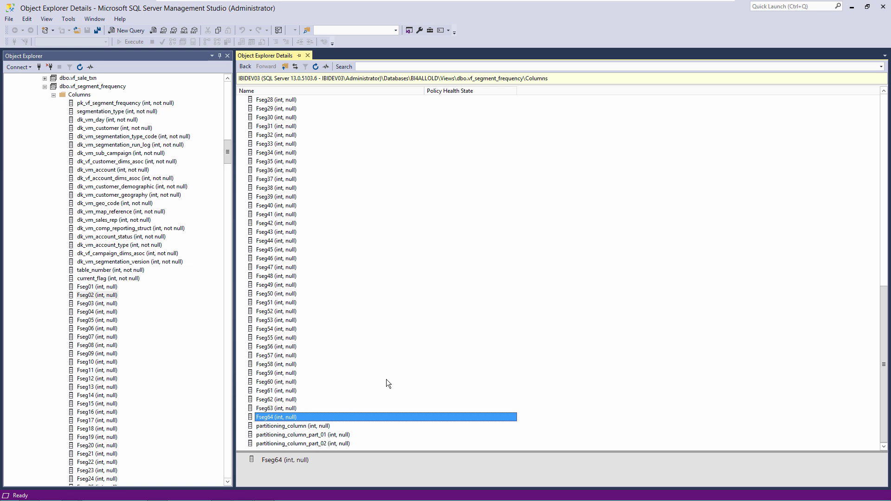
Step: Examine the segmentation type code, run log, sub campaign, customer association and customer key columns, and collapse dbo.vf_segment_frequency
scroll(480, 203, "up", 16)
left_click(280, 135)
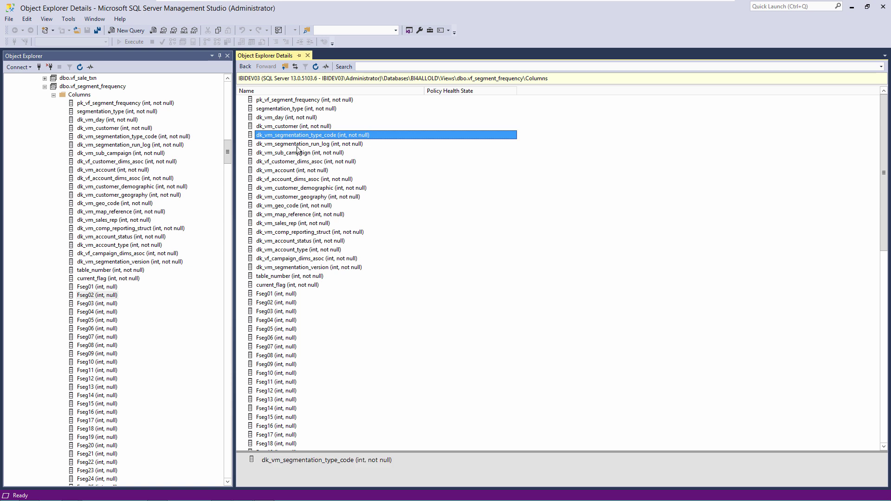
left_click(297, 146)
left_click(309, 154)
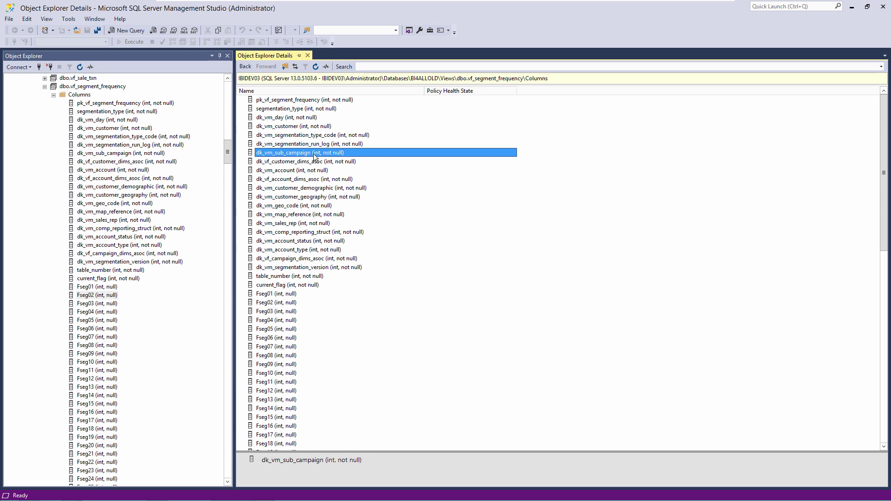
left_click(306, 163)
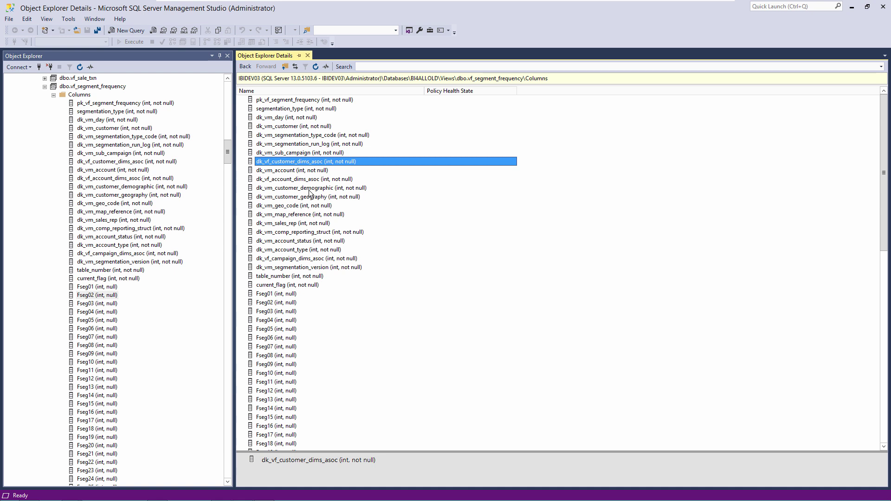
left_click(293, 127)
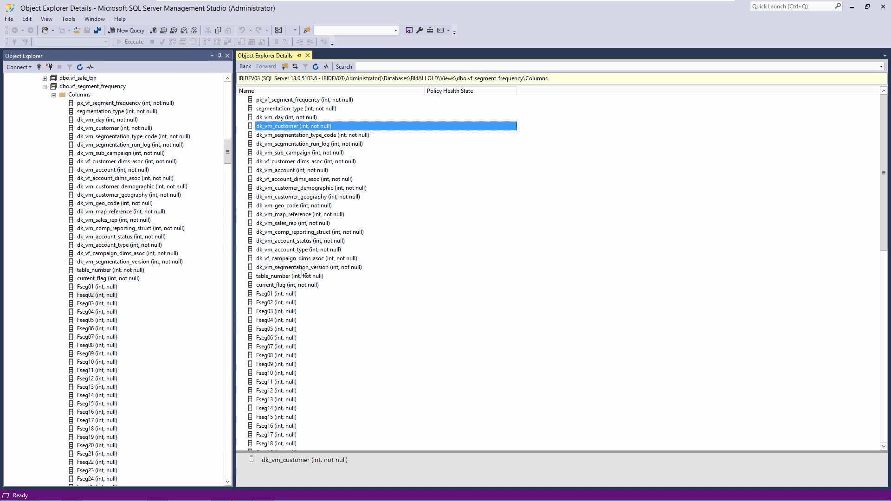
left_click(45, 87)
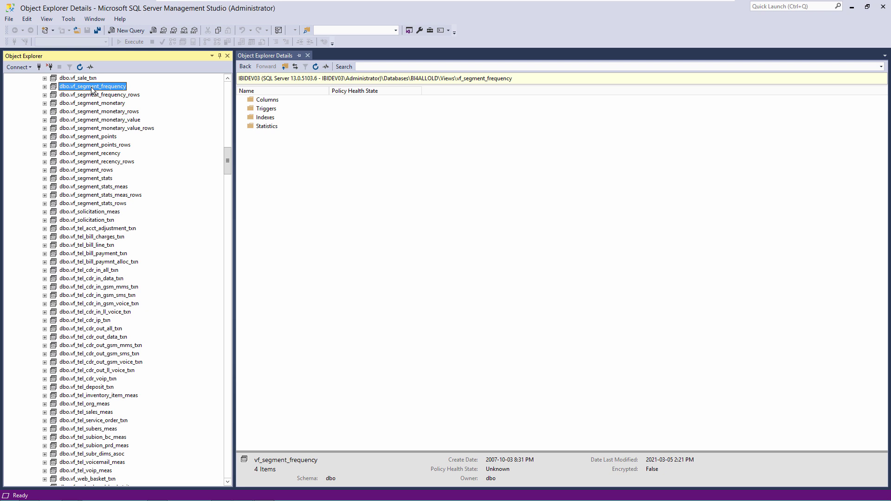
Step: Examine the columns of the dbo.vf_segment_frequency_rows view, including dk_vm_segmentation_version, and collapse the view
left_click(44, 95)
left_click(54, 103)
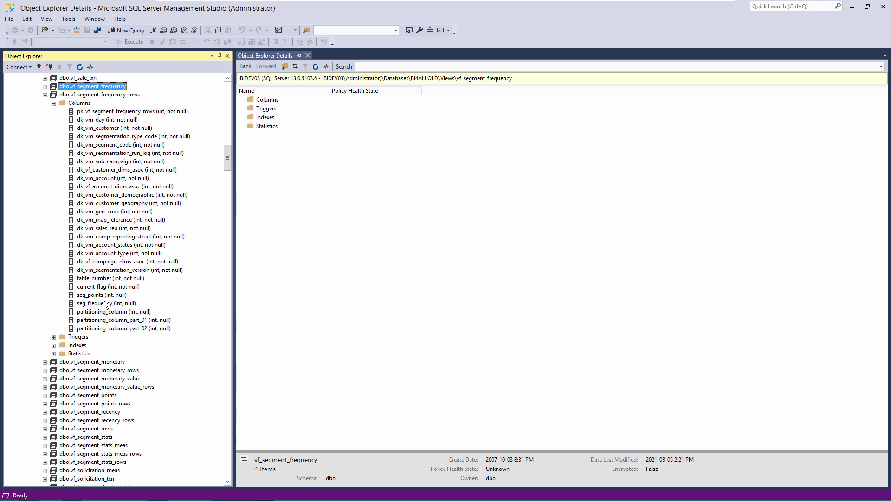
left_click(100, 271)
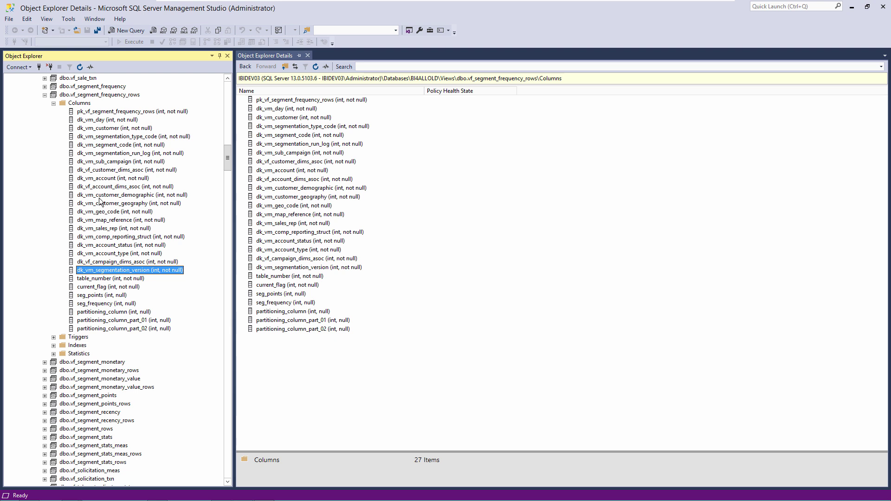
left_click(44, 95)
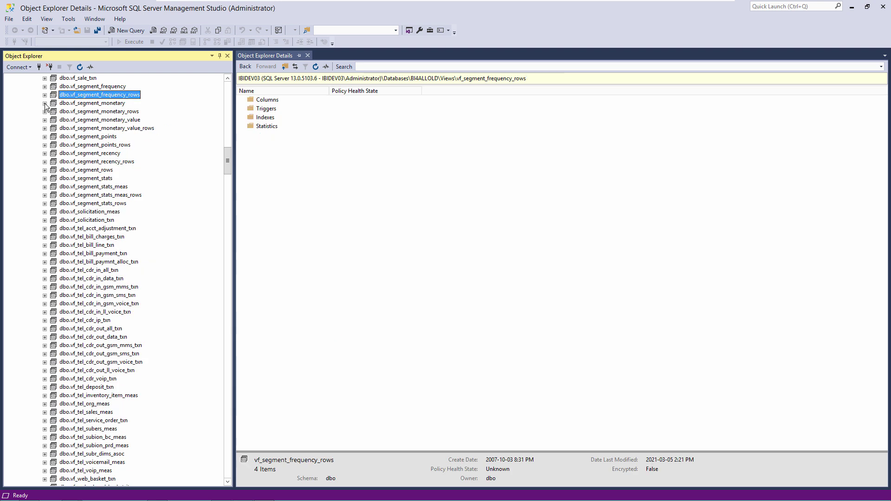
Step: Examine the columns of the dbo.vf_segment_monetary view, including Mseg00, and collapse the view
left_click(45, 103)
left_click(53, 112)
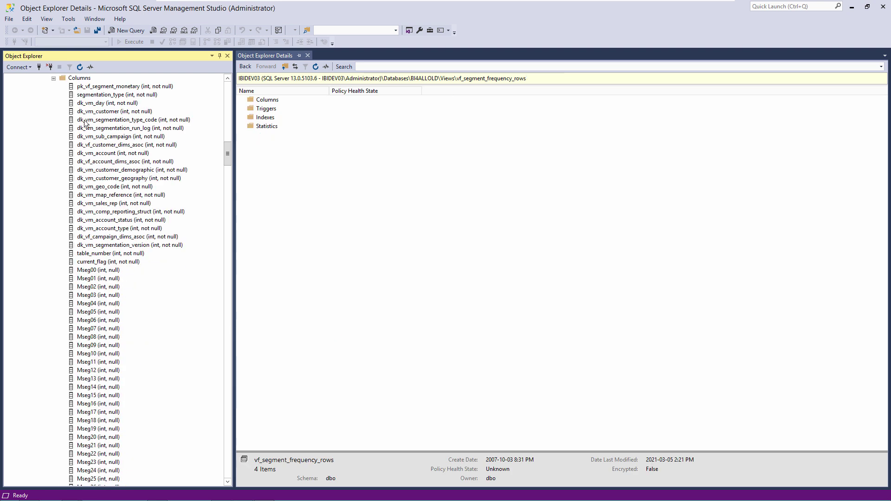
left_click(111, 271)
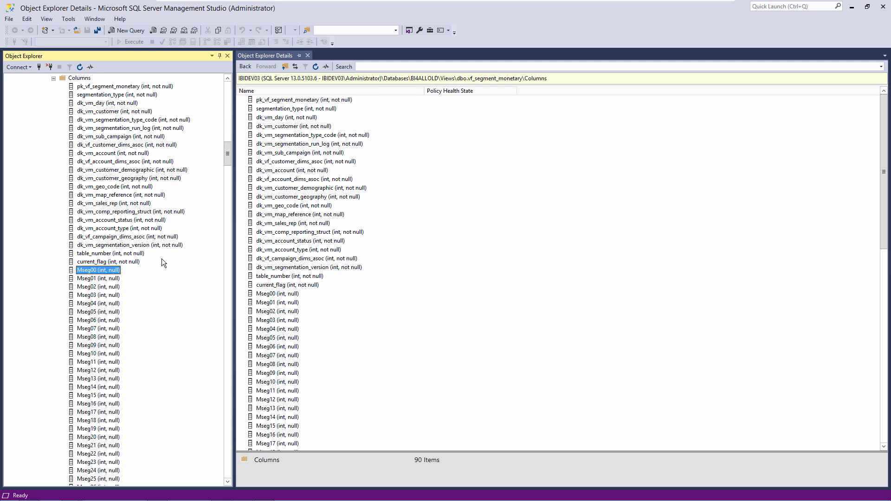
left_click(228, 78)
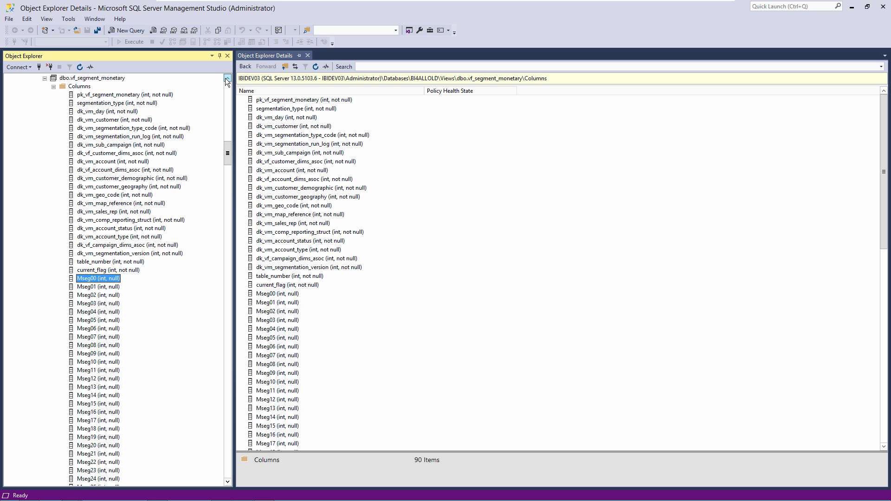
left_click(228, 78)
left_click(45, 87)
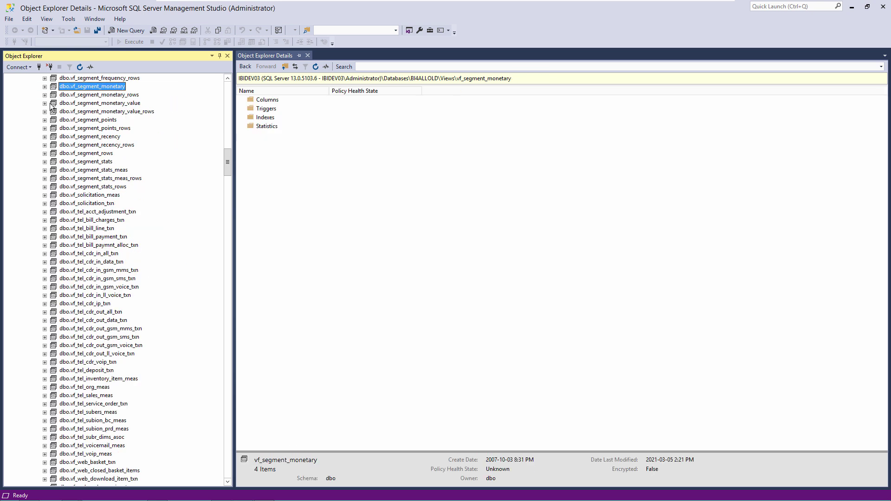
Step: List the columns of dbo.vf_segment_monetary_value, examine the MAseg money columns, and collapse the view
left_click(44, 103)
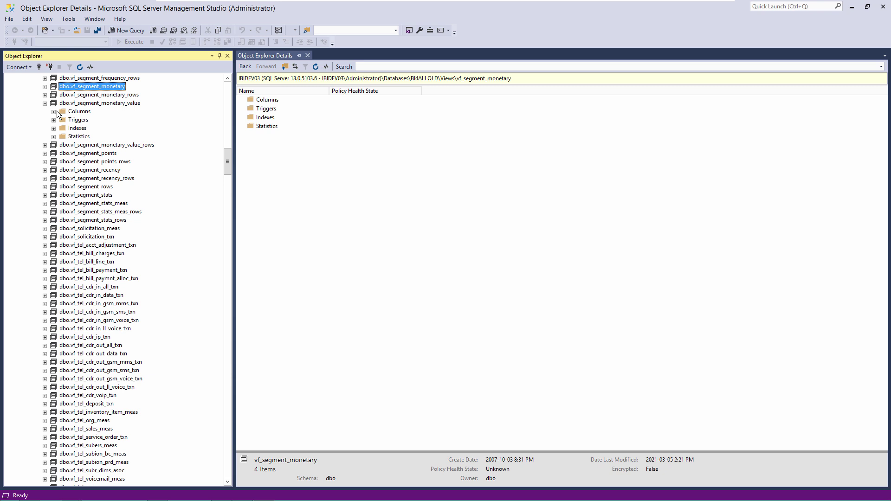
left_click(77, 112)
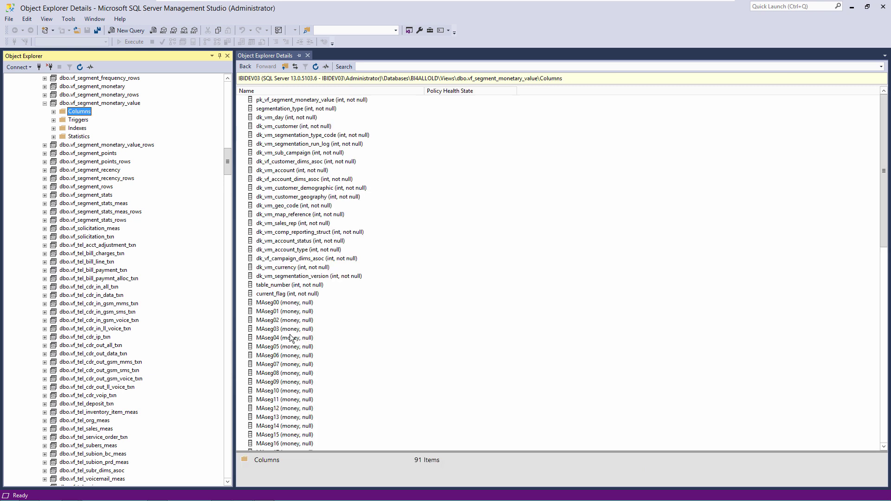
left_click(284, 330)
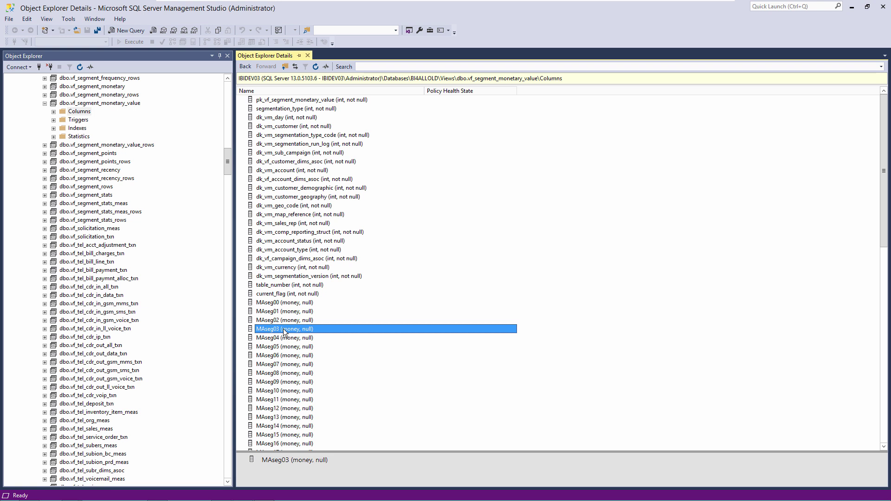
left_click(45, 103)
Step: List the columns of dbo.vf_segment_recency, examine the Rseg columns, and collapse the view
left_click(45, 136)
left_click(77, 145)
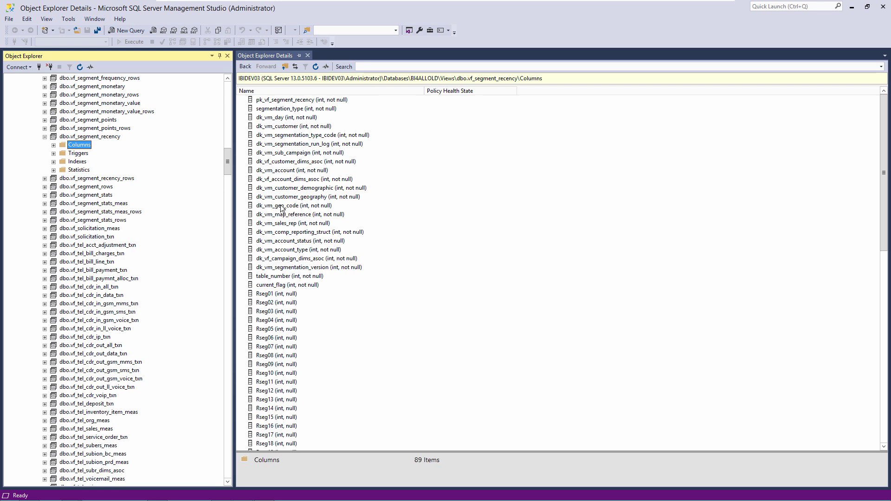
left_click(295, 355)
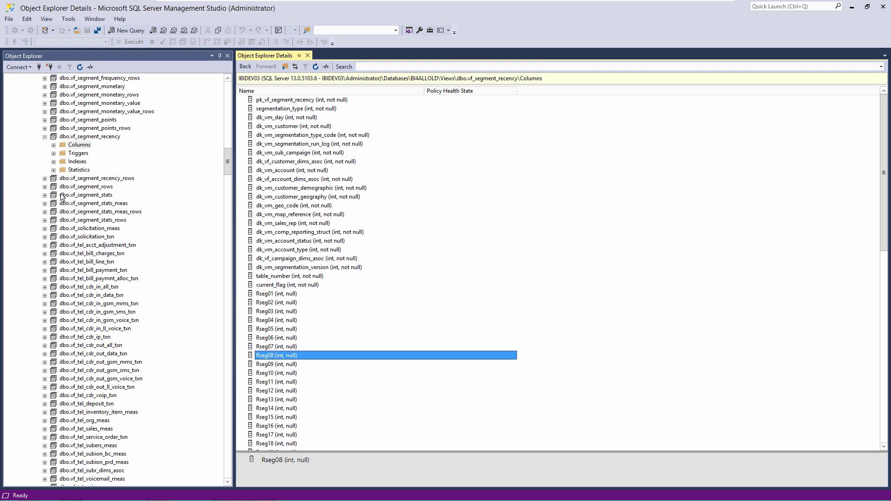
left_click(44, 136)
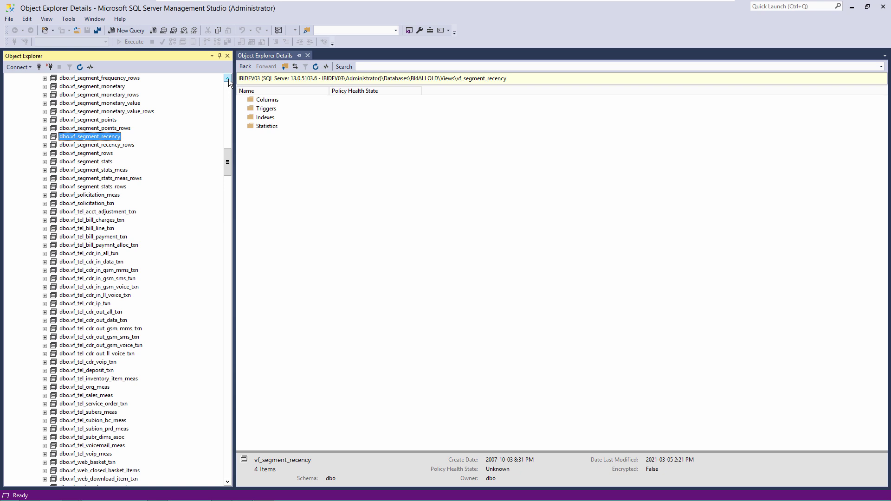
Step: List the columns of dbo.vf_segment_points, examine the segment points columns such as seg02_points and seg04_points, and collapse the view
left_click(228, 78)
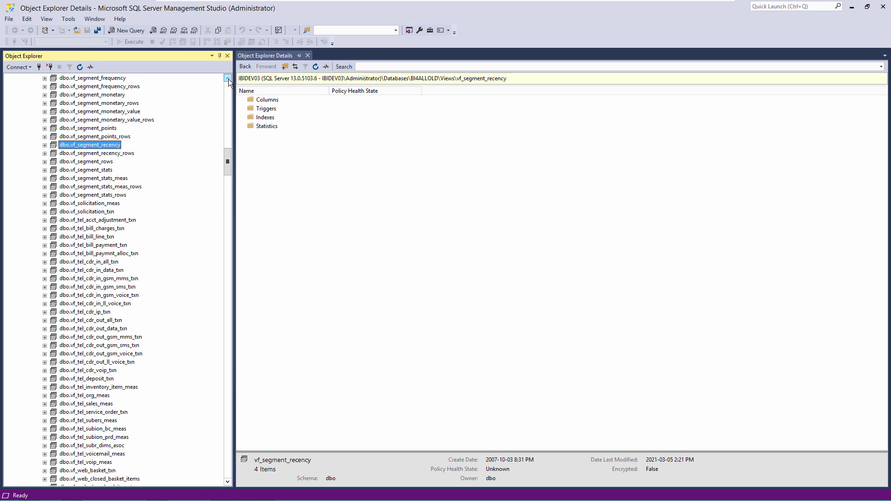
left_click(45, 128)
left_click(77, 138)
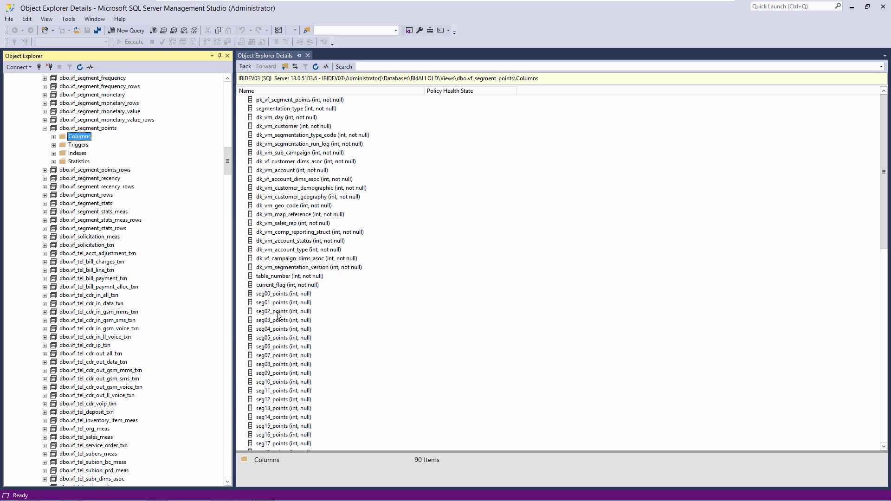
left_click(277, 313)
left_click(277, 314)
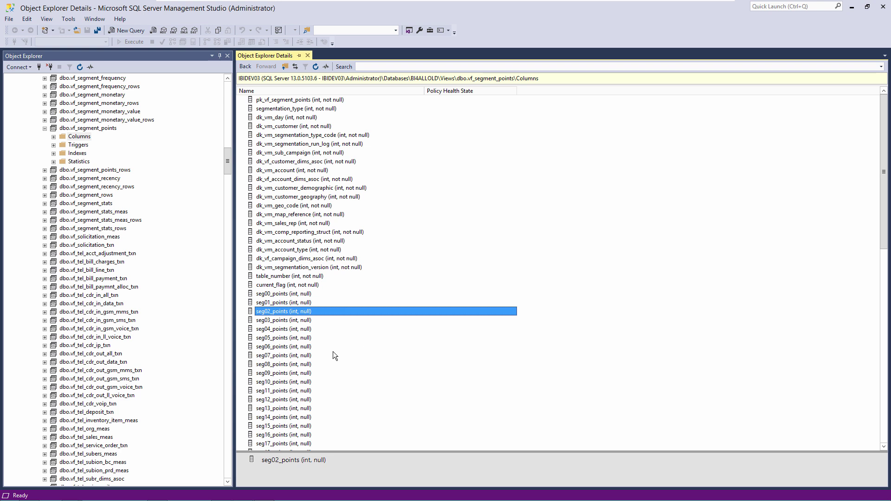
left_click(285, 330)
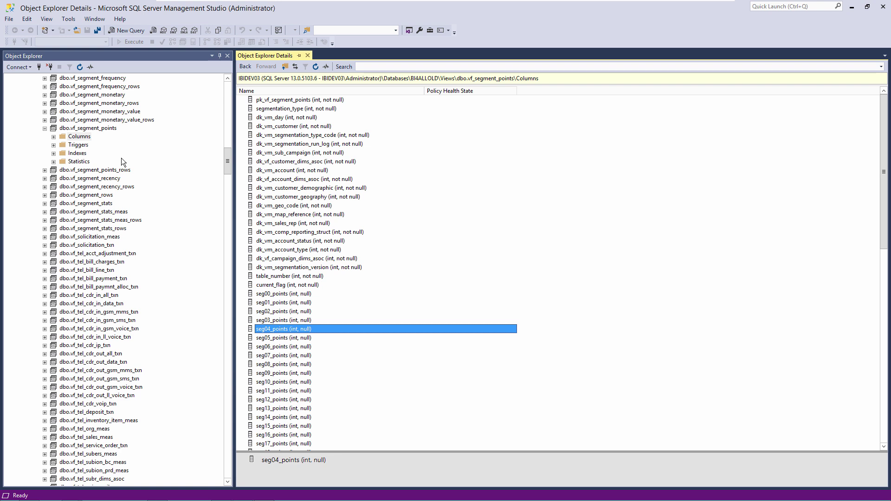
left_click(44, 129)
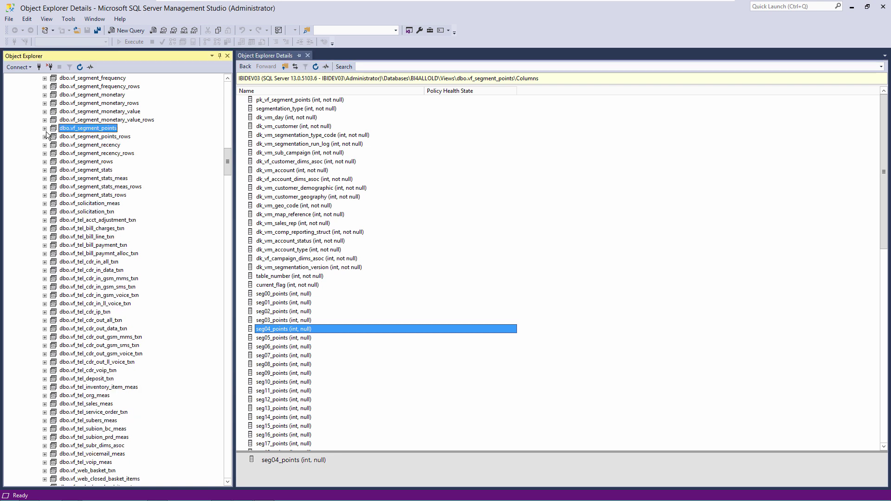
Step: List the columns of the dbo.vf_segment_stats view for review, and collapse the view
left_click(44, 170)
left_click(79, 178)
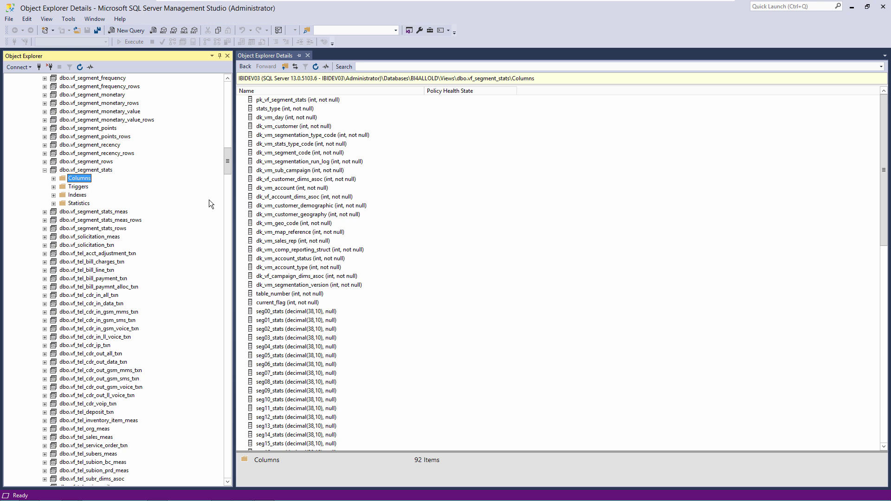
key("Left")
key("Left")
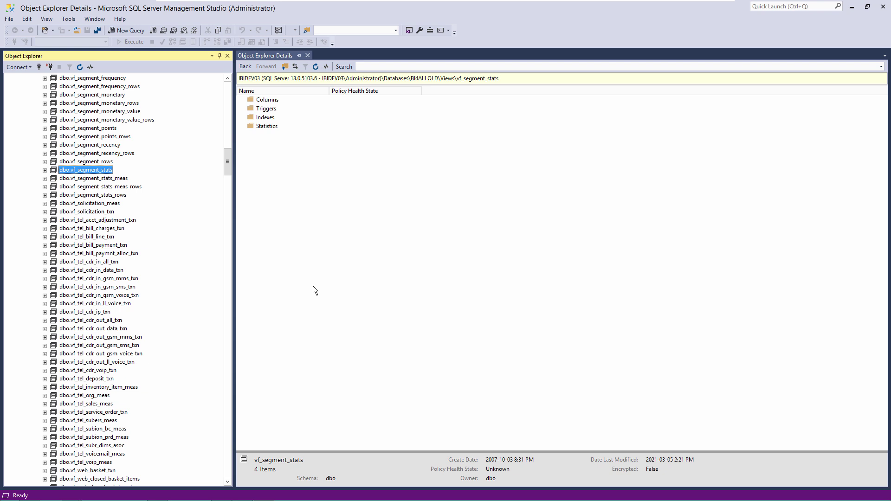
Step: Switch to SQL Server Reporting Services in the browser and open the SGM0101A - Segment Membership Points report from English > Segmentation Analysis
key("alt+Tab")
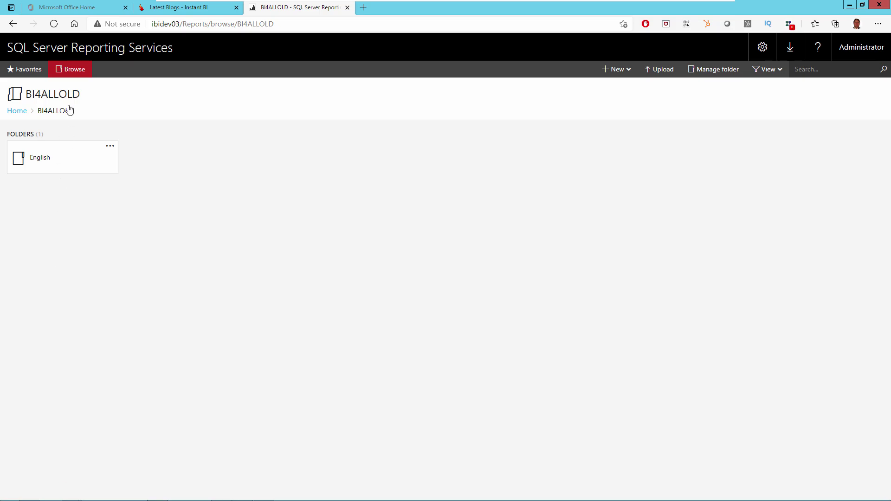
left_click(50, 164)
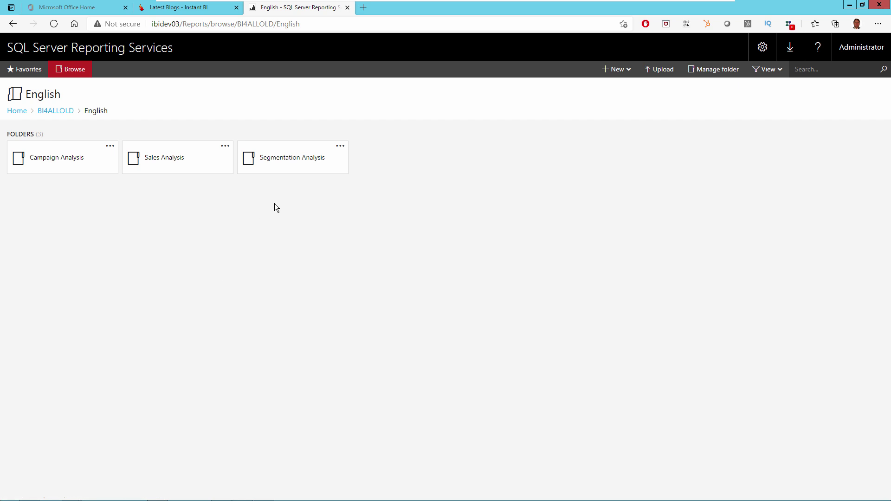
left_click(298, 162)
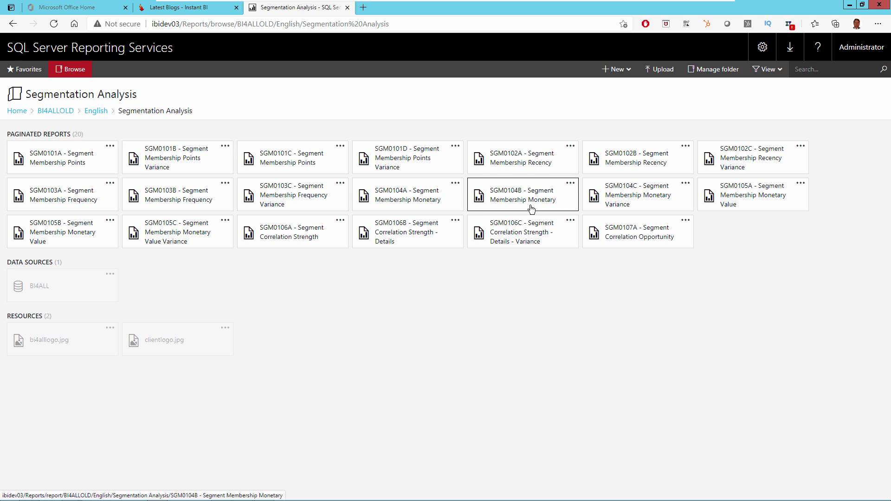
left_click(71, 161)
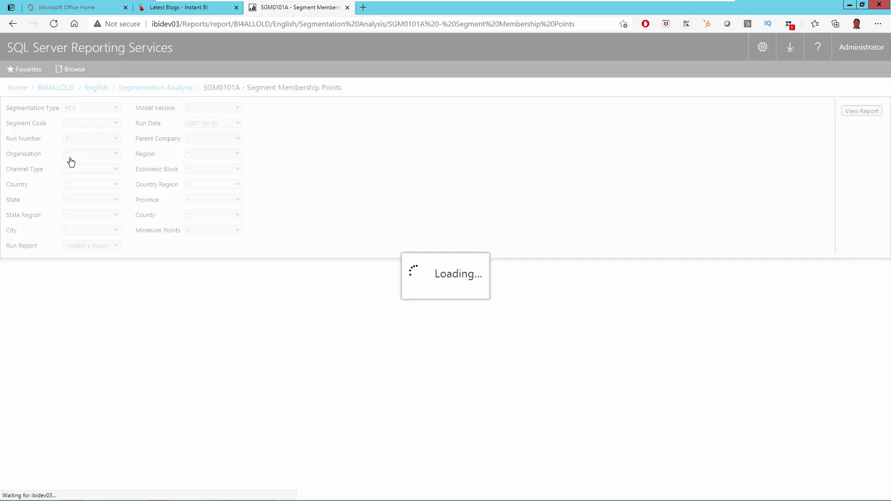
Step: Set the report's Run Date to 2007-06-01 and Run Report to Yes
left_click(226, 125)
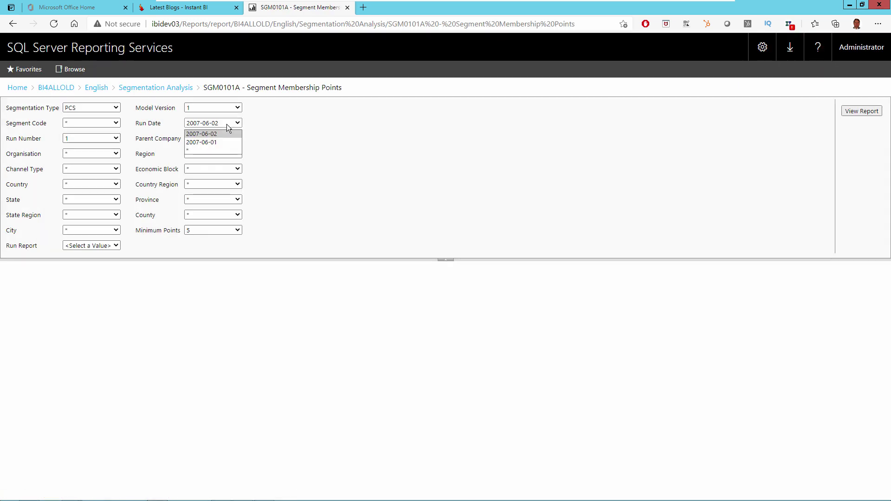
left_click(219, 142)
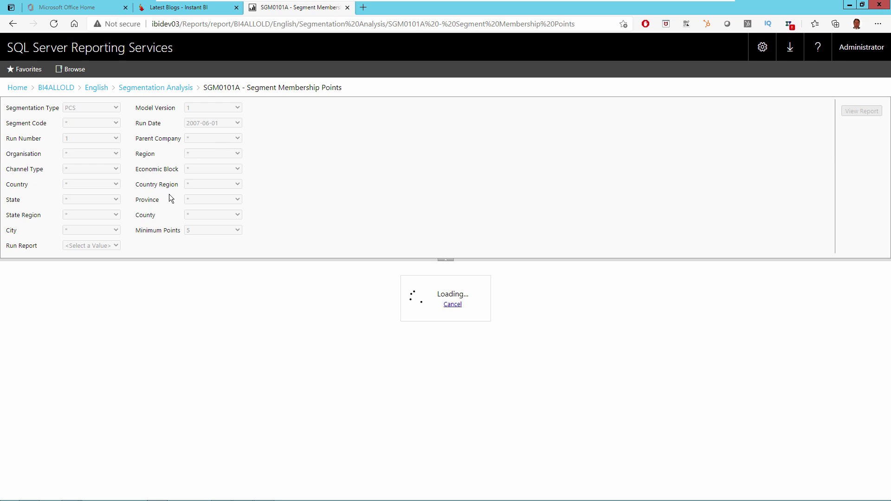
left_click(115, 245)
left_click(110, 263)
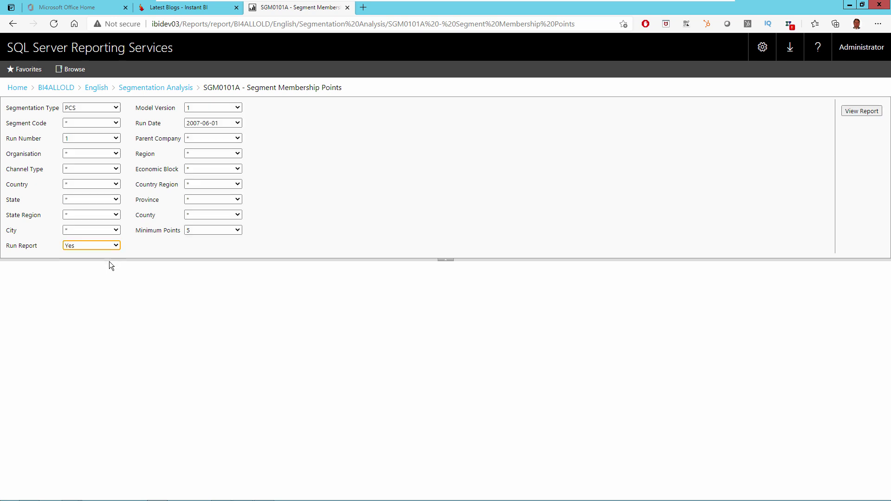
Step: Examine the available choices for Segmentation Type, Model Version, Segment Code and Run Number without changing the selections
left_click(363, 166)
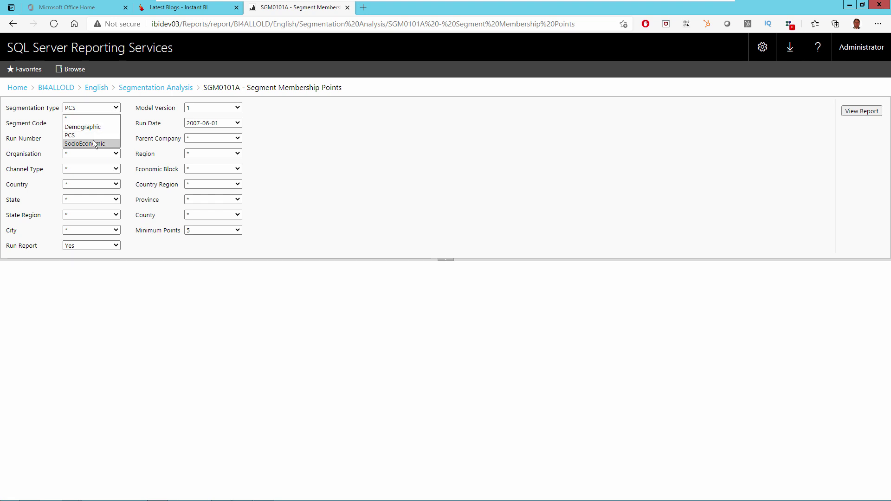
left_click(357, 160)
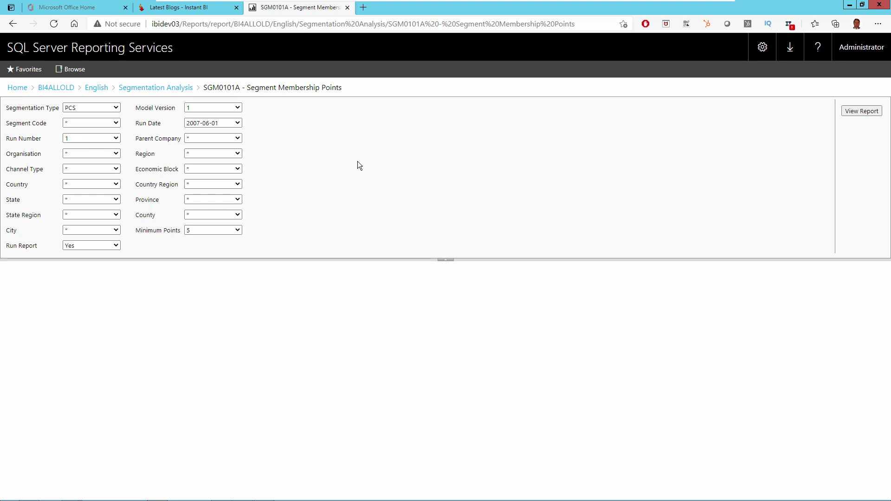
left_click(236, 107)
left_click(320, 133)
left_click(115, 123)
left_click_drag(120, 155, 116, 137)
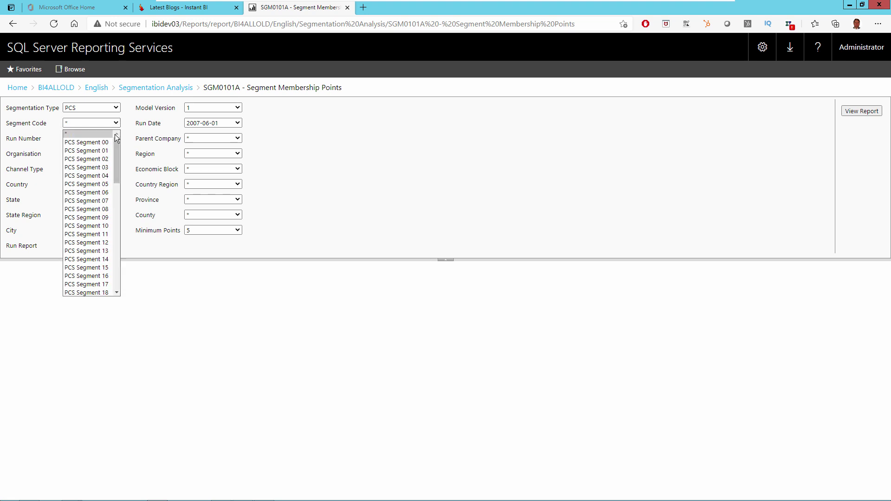
left_click(414, 138)
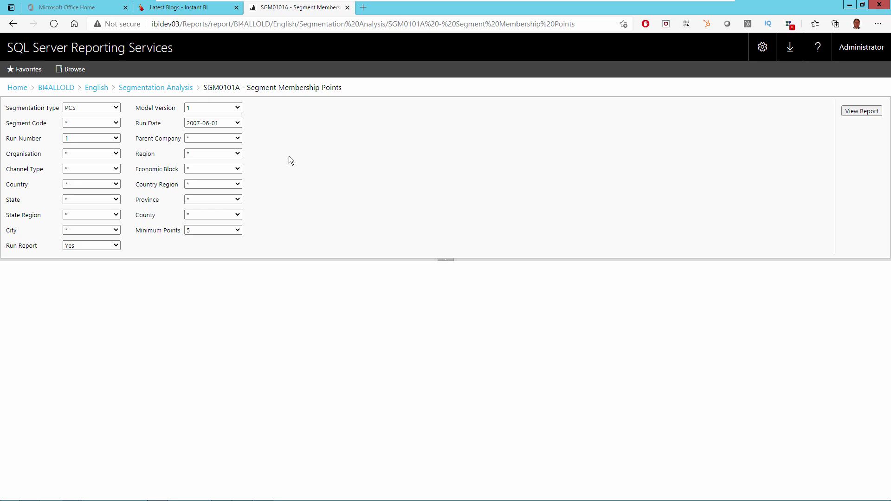
left_click(116, 138)
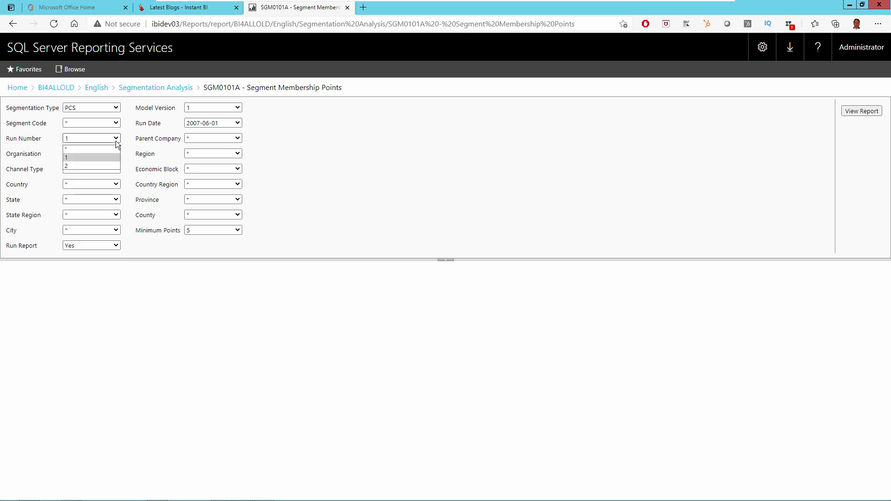
left_click(335, 138)
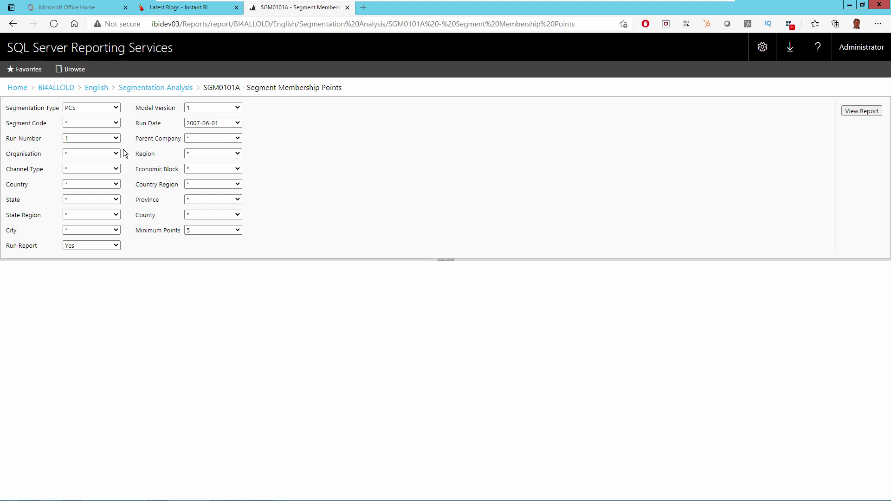
Step: Examine the available choices for Parent Company, Channel Type, Economic Block, Country, Country Region and State without changing them
left_click(229, 138)
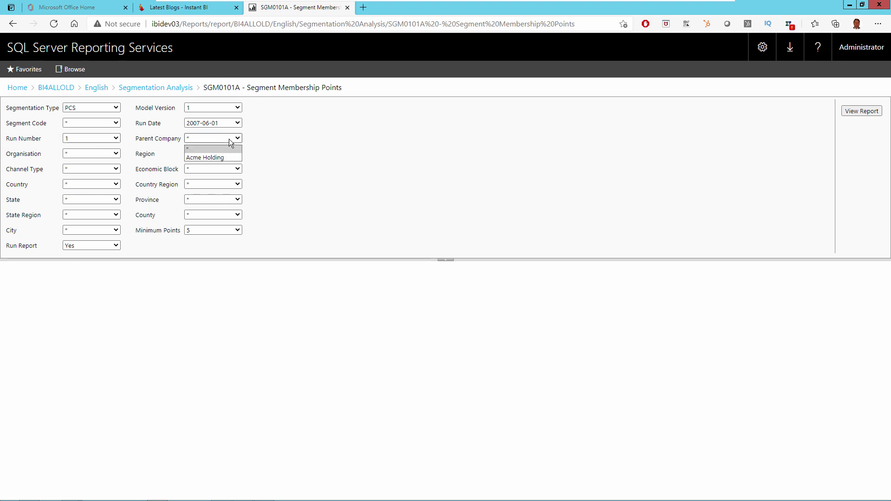
left_click(113, 167)
left_click(116, 169)
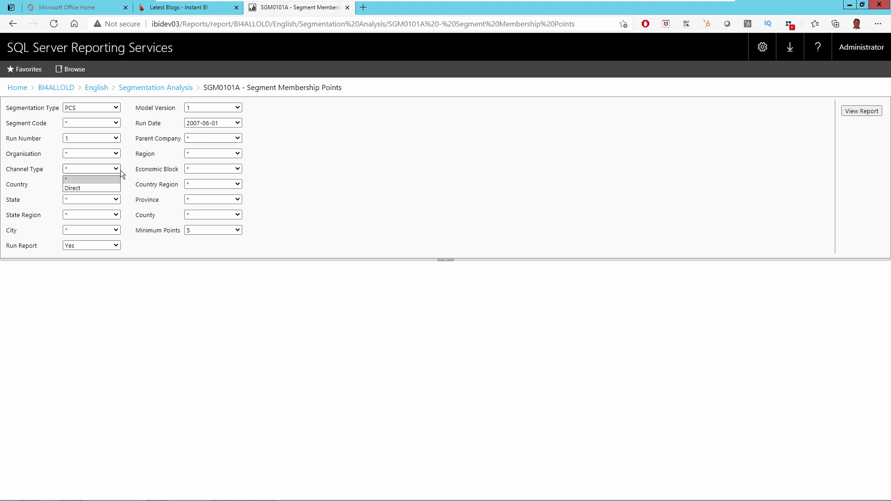
left_click(230, 172)
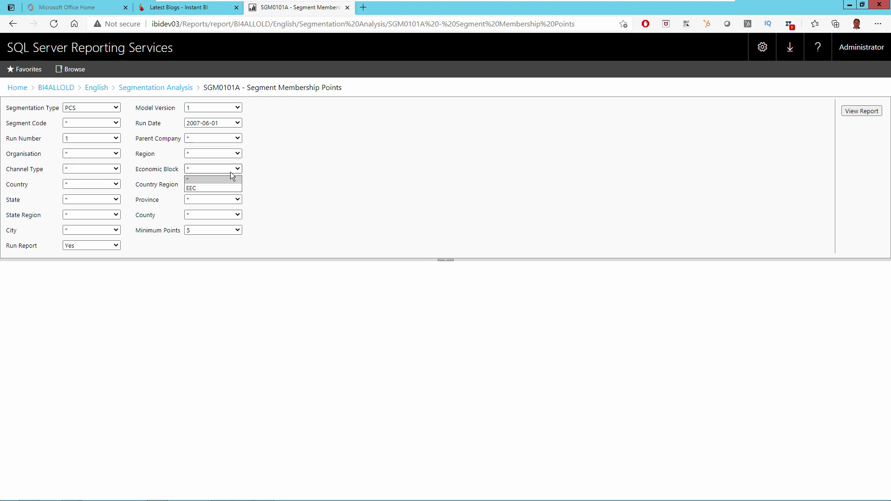
left_click(116, 185)
left_click(116, 185)
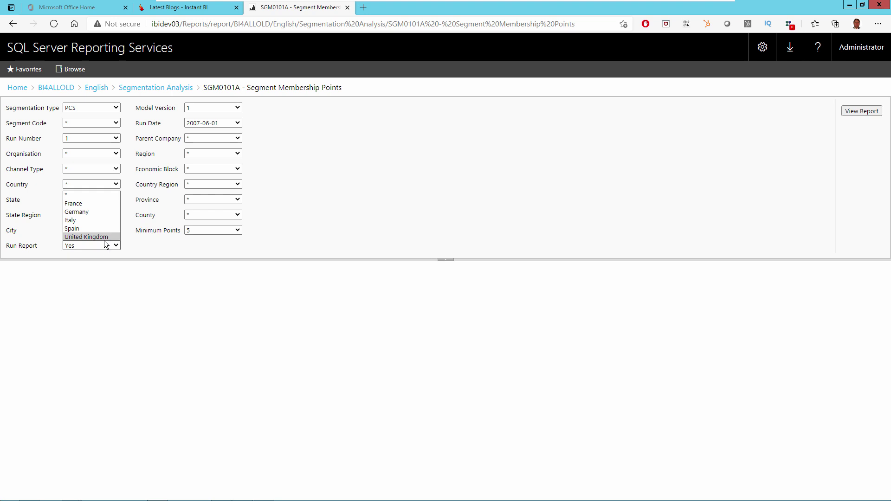
left_click(239, 184)
left_click(239, 185)
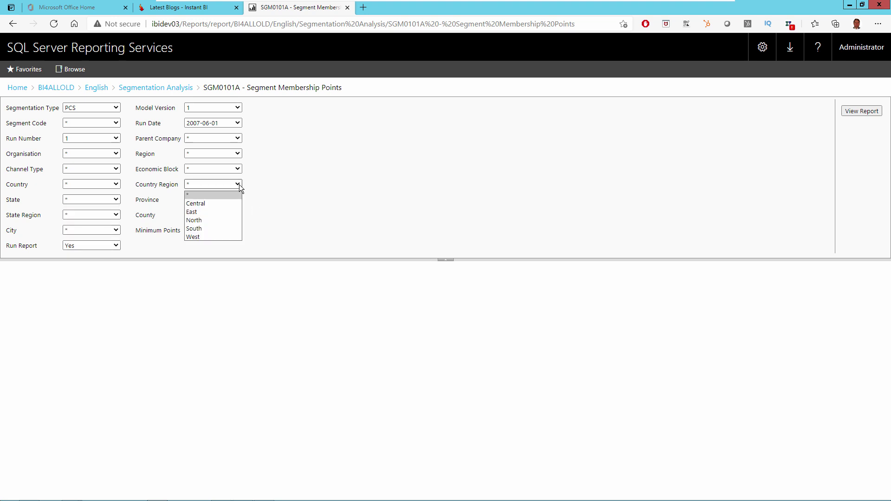
left_click(118, 200)
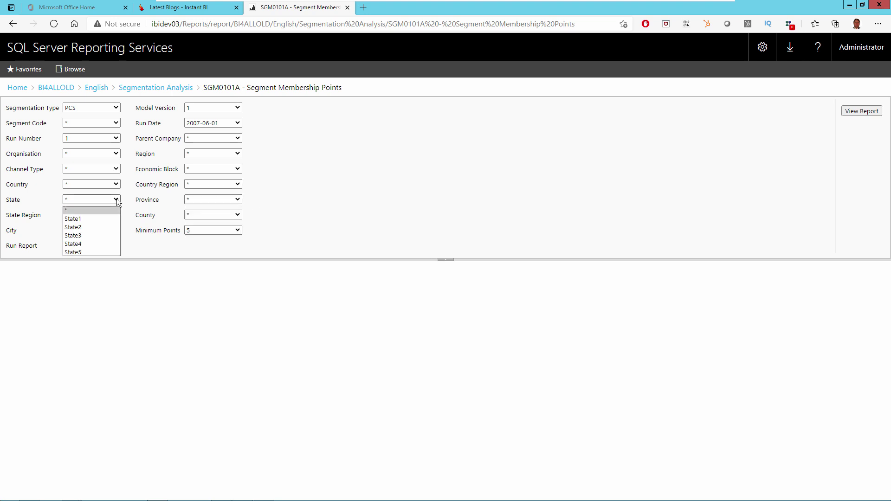
left_click(286, 197)
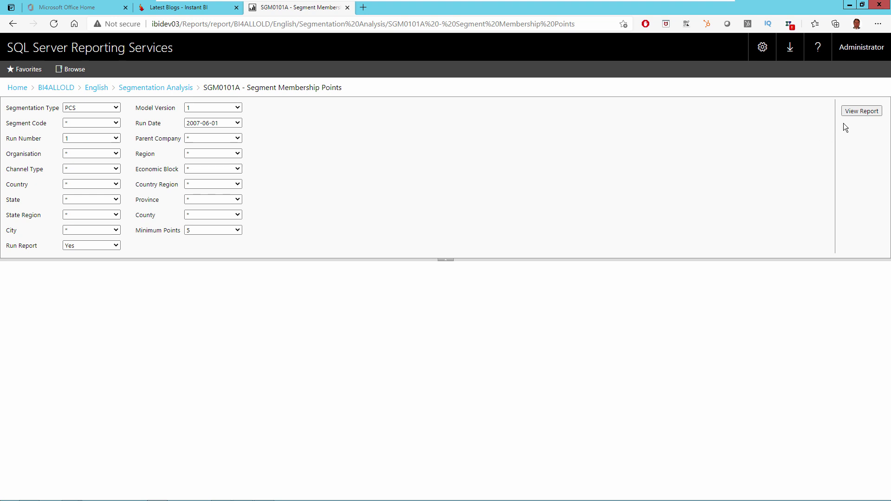
Step: Run the SGM0101A report, examine its segment table with the report parameters hidden, and show the parameters again
left_click(864, 112)
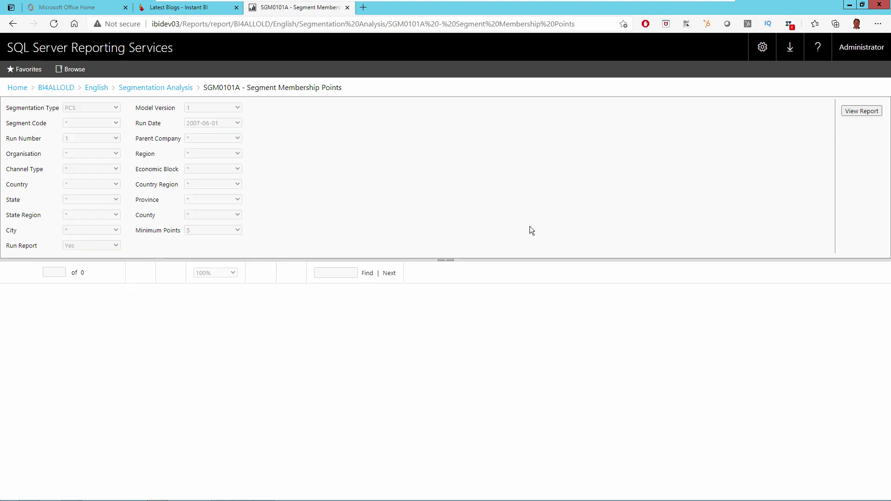
left_click(445, 261)
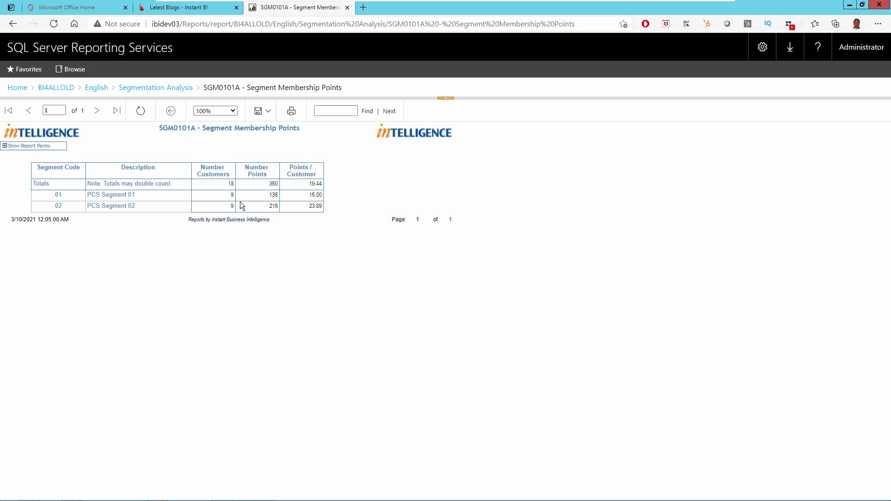
left_click(445, 99)
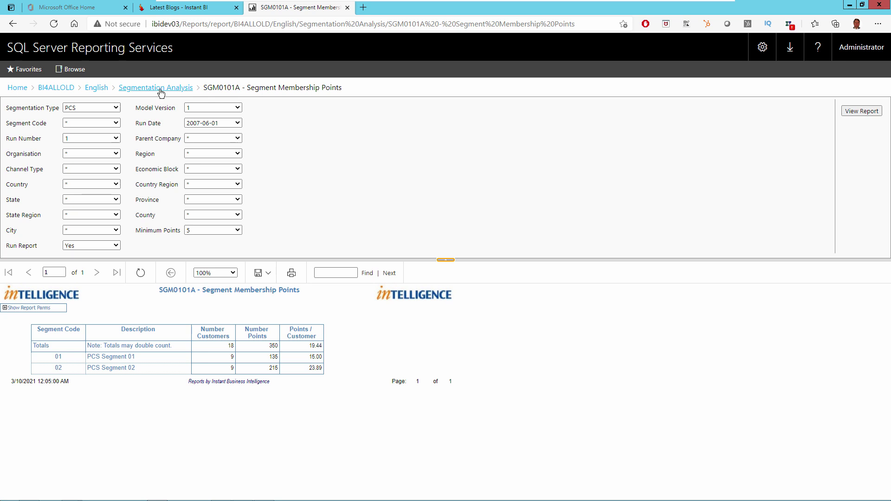
Step: Open the SGM0101B - Segment Membership Points Variance report from Segmentation Analysis and set Run Date 1 to 2007-06-01
left_click(160, 90)
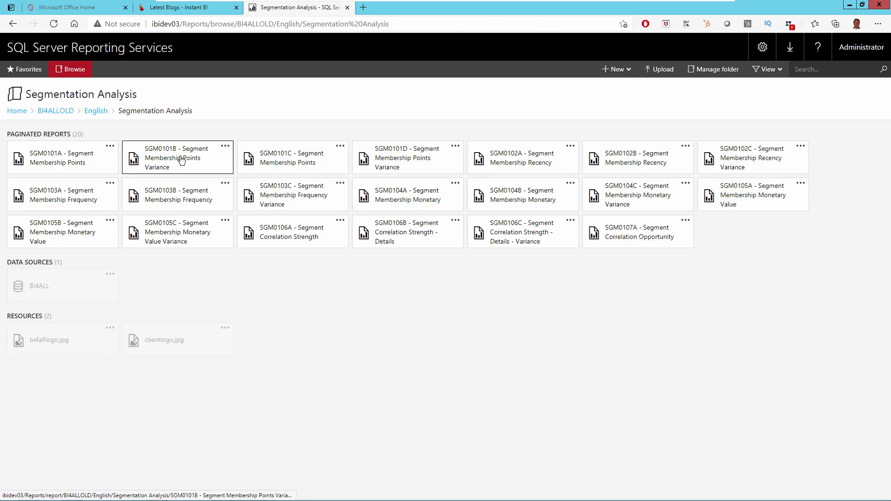
left_click(181, 160)
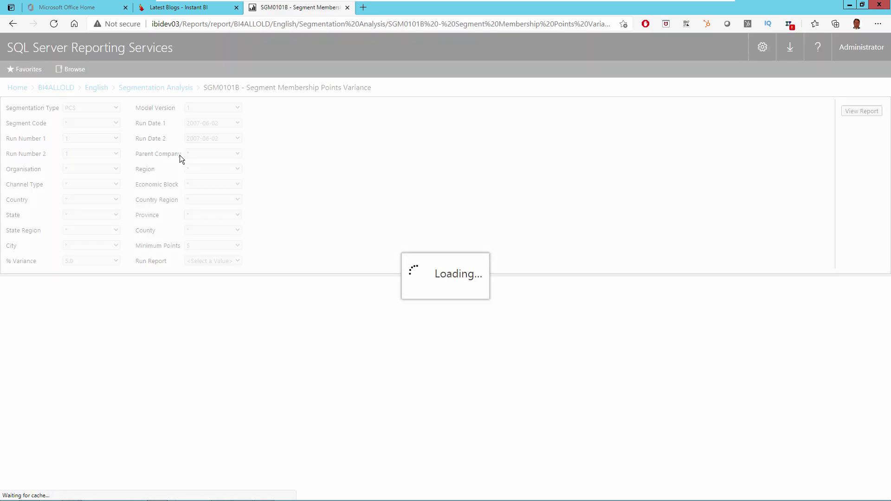
left_click(237, 123)
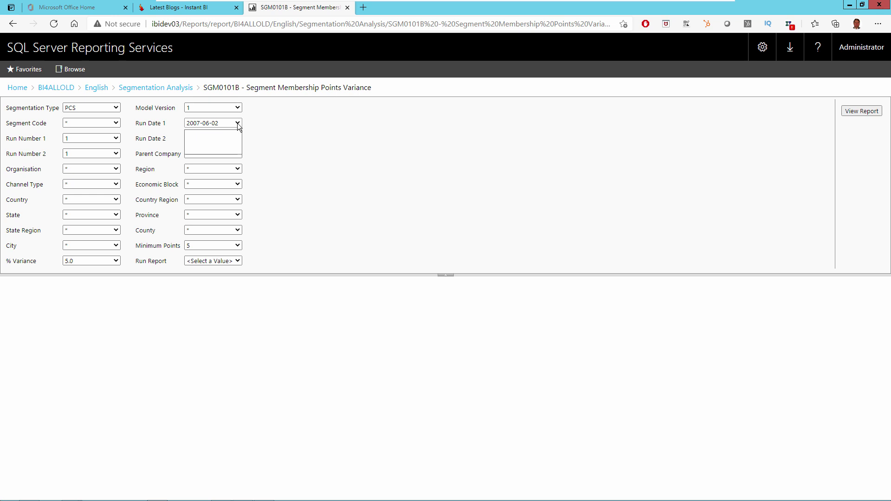
left_click(225, 140)
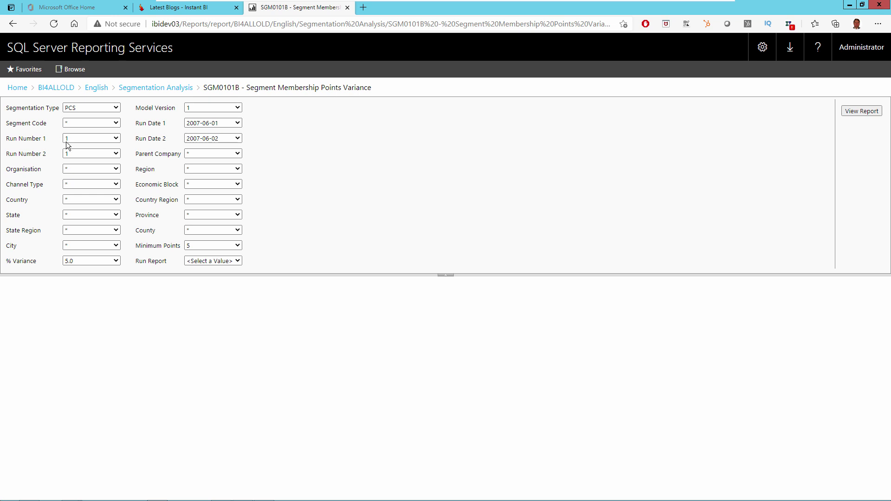
Step: Set Run Report to Yes for the variance report and review the available Minimum Points values, keeping 5
left_click(235, 262)
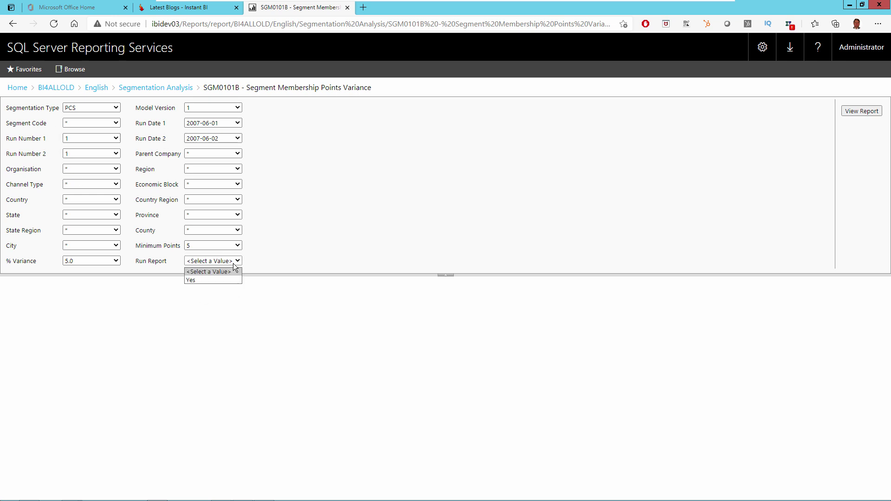
left_click(216, 279)
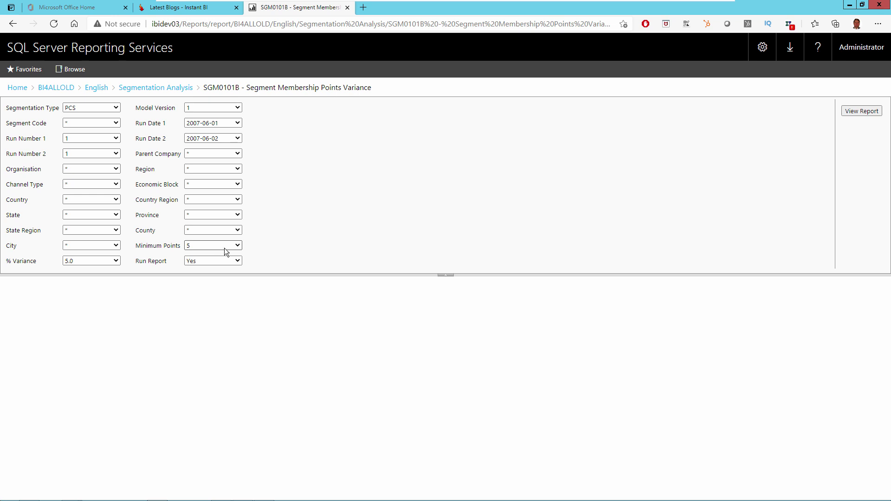
left_click(236, 246)
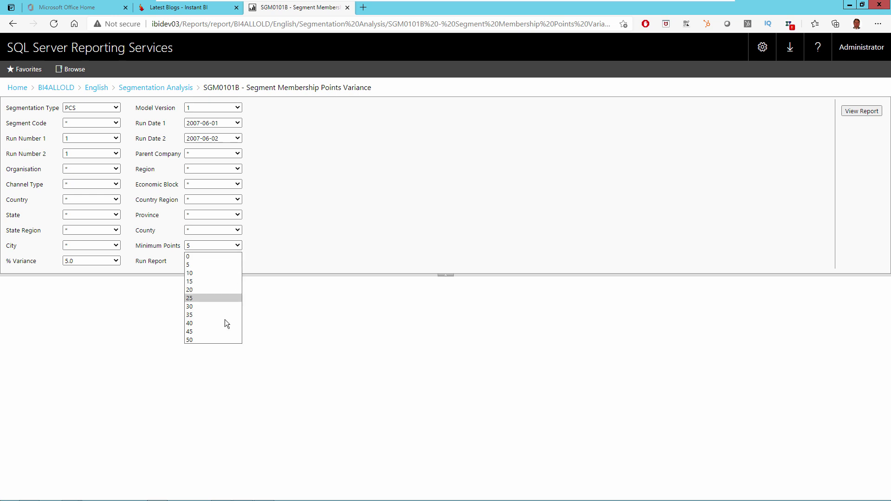
left_click(298, 221)
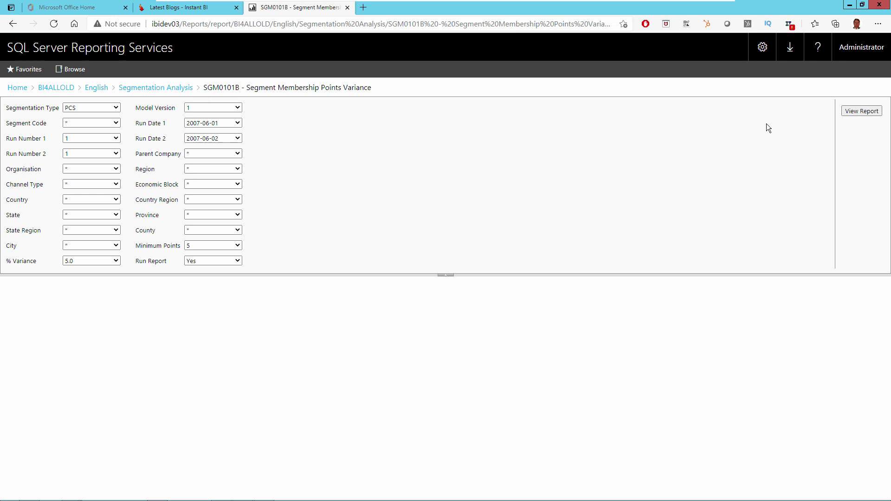
Step: Run the variance report with the parameters hidden, and show the Report 1 table in place of the charts
left_click(862, 112)
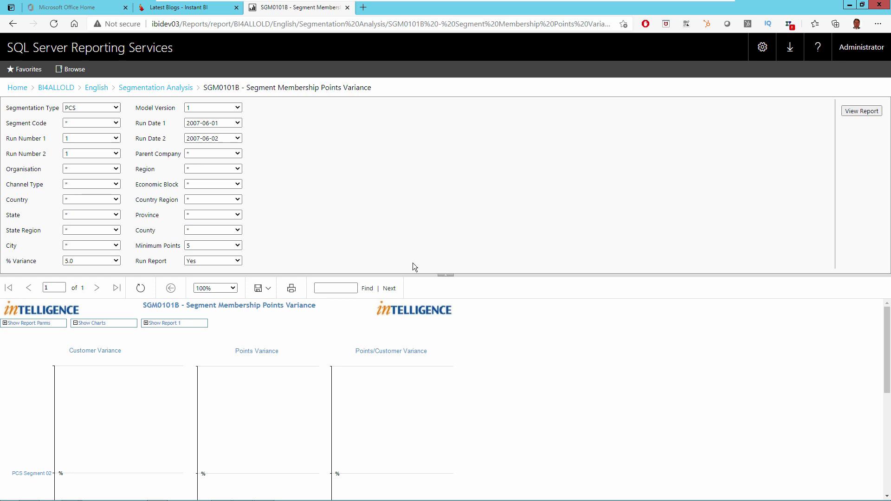
left_click(439, 275)
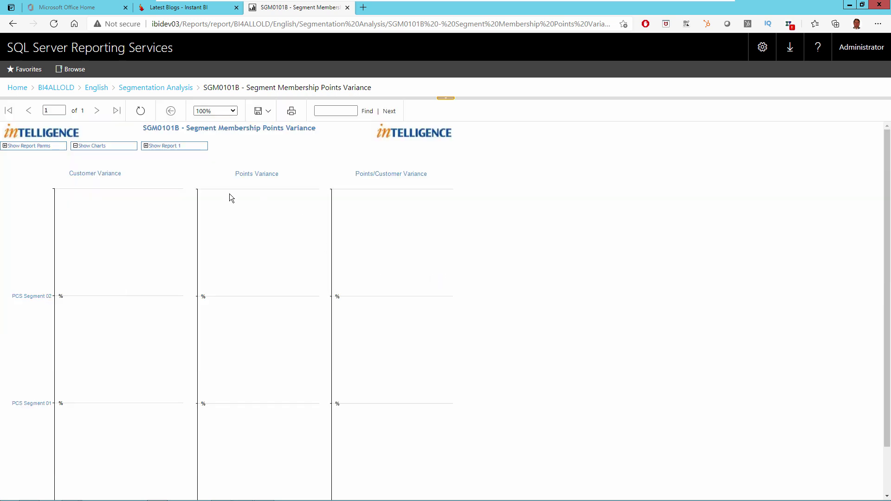
left_click(89, 144)
left_click(146, 146)
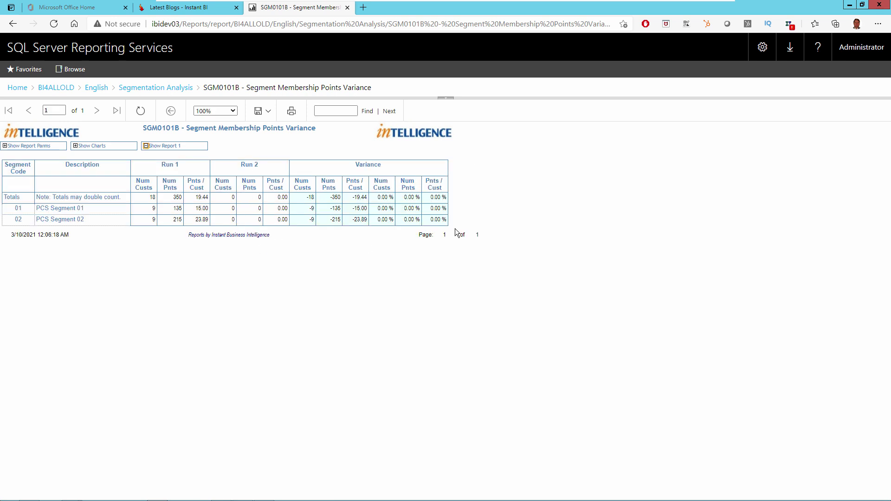
Step: Open the SGM0101C - Segment Membership Points report from Segmentation Analysis and set its Run Date to 2007-06-01
mouse_move(347, 223)
left_click(156, 89)
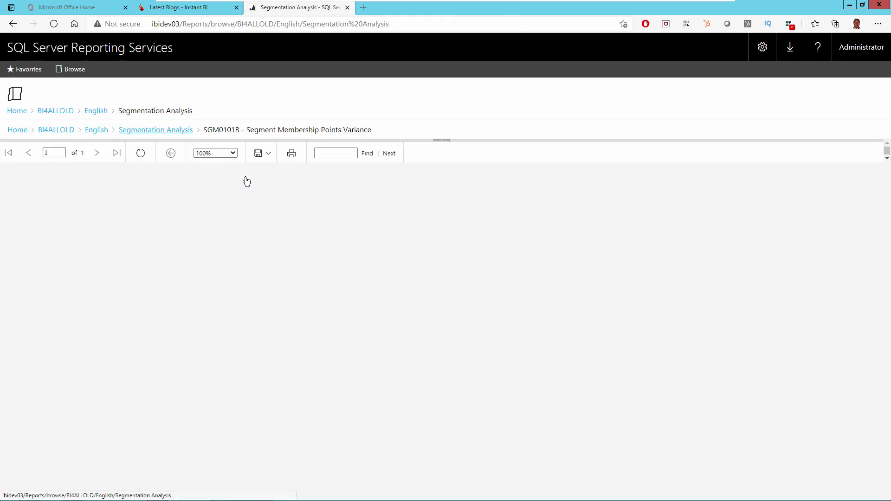
left_click(294, 166)
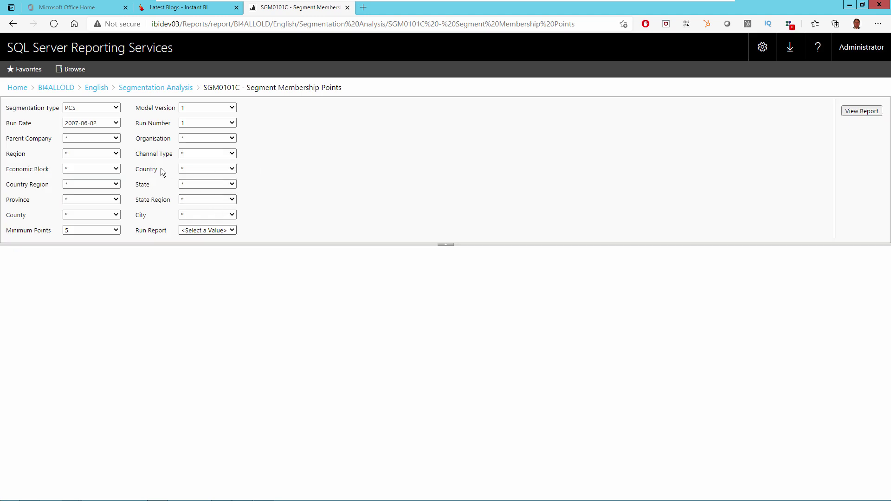
left_click(116, 123)
left_click(104, 140)
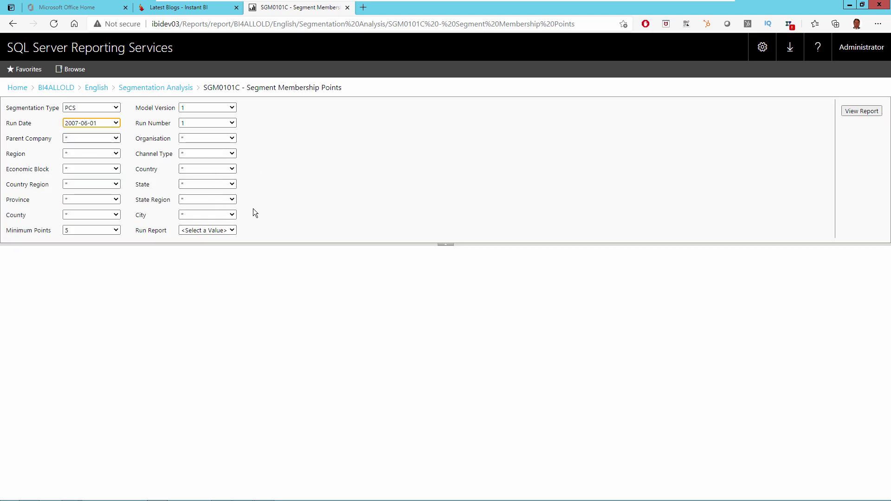
Step: Set Run Report to Yes, run the SGM0101C report, and examine its grid of PCS segments
left_click(227, 232)
left_click(217, 247)
left_click(865, 112)
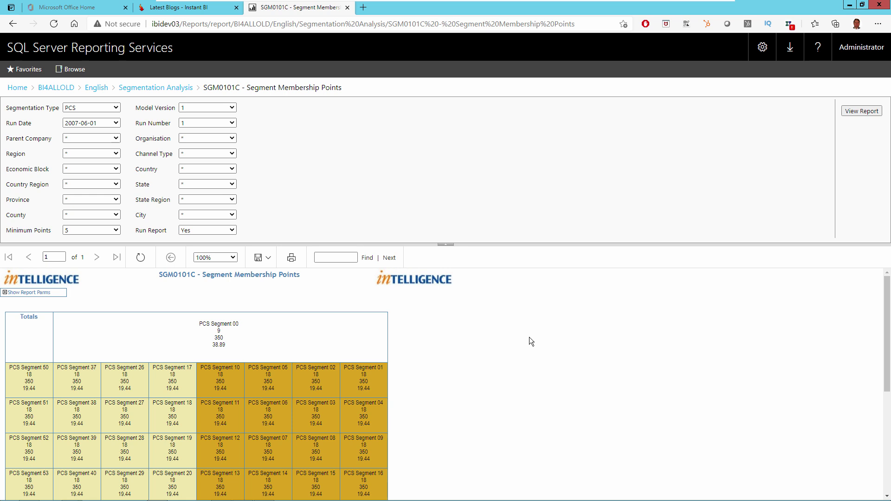
scroll(529, 337, "down", 1)
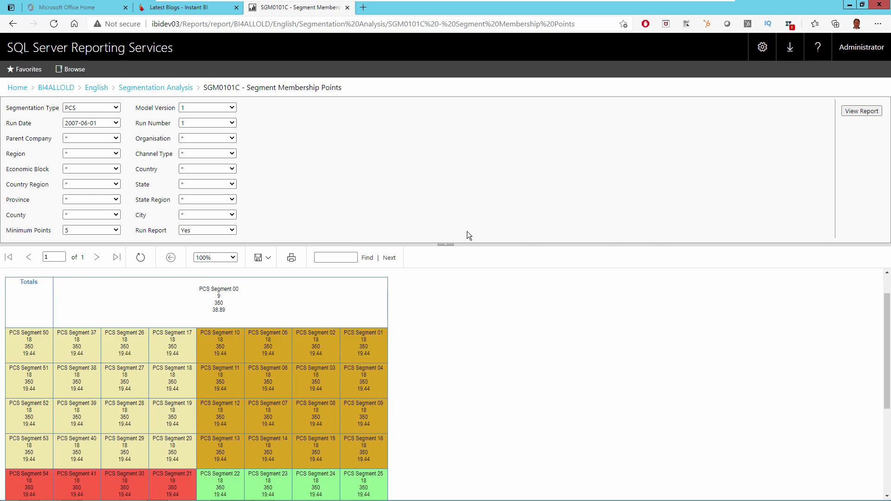
Step: Hide the SGM0101C report's parameters and examine the full segment chessboard, its legend and its table description
left_click(446, 244)
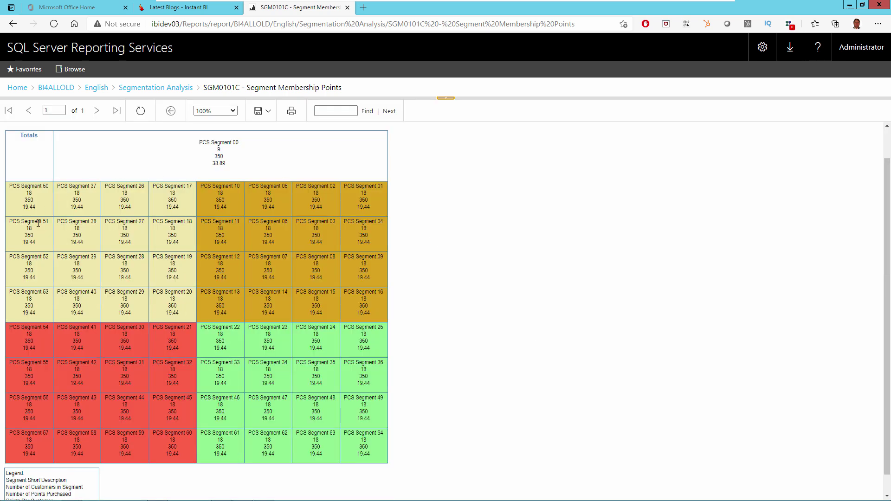
scroll(292, 290, "up", 1)
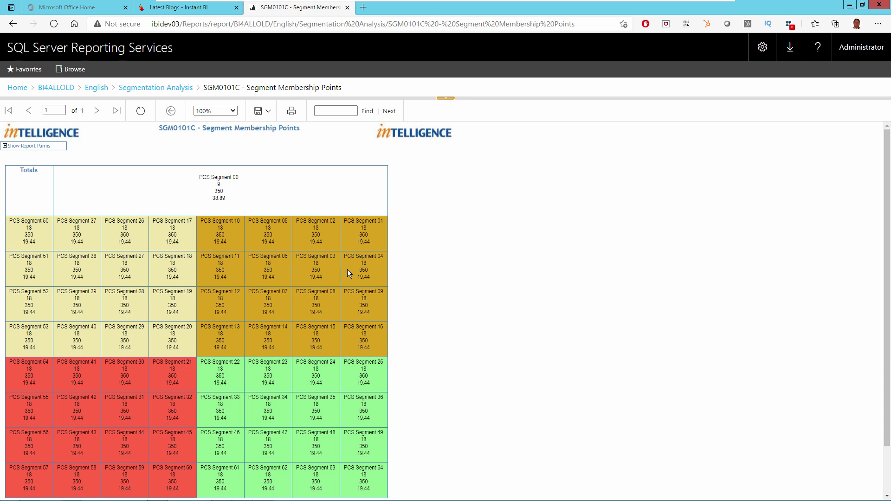
mouse_move(294, 271)
scroll(156, 399, "down", 2)
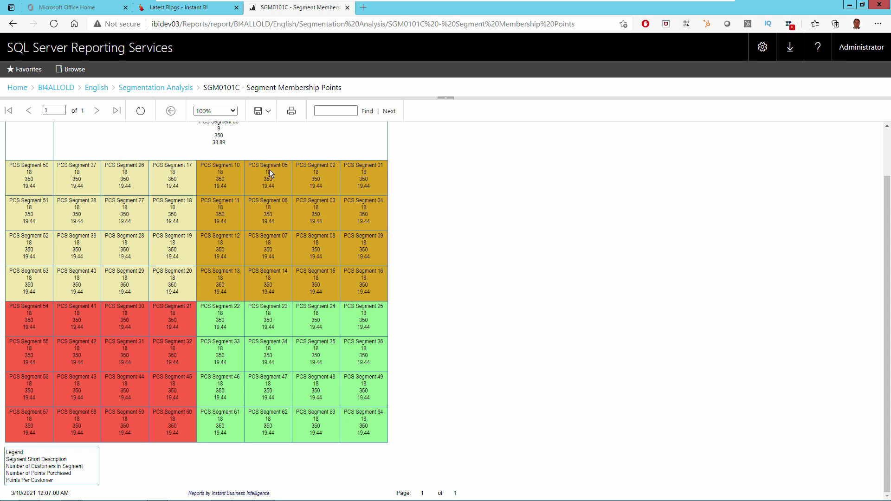
mouse_move(273, 192)
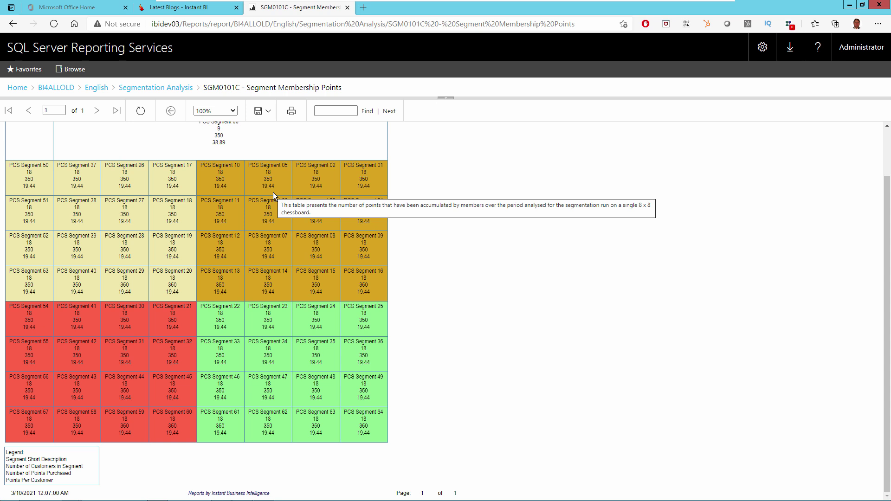
scroll(273, 193, "up", 2)
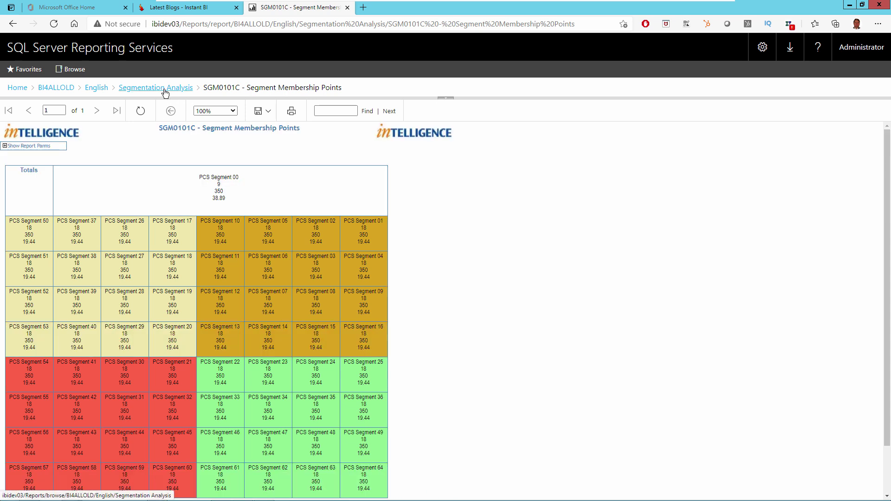
Step: Open the SGM0101D - Segment Membership Points Variance report from Segmentation Analysis and set Run Date 1 to 2007-06-01
left_click(165, 93)
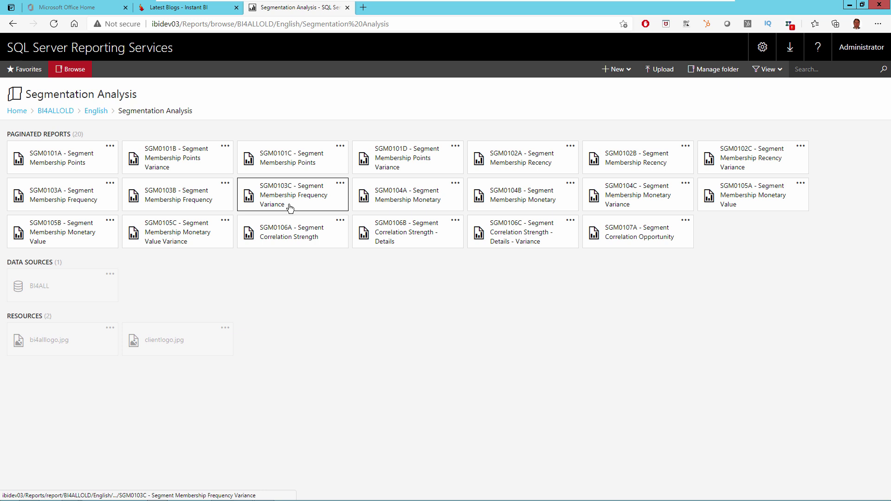
left_click(410, 166)
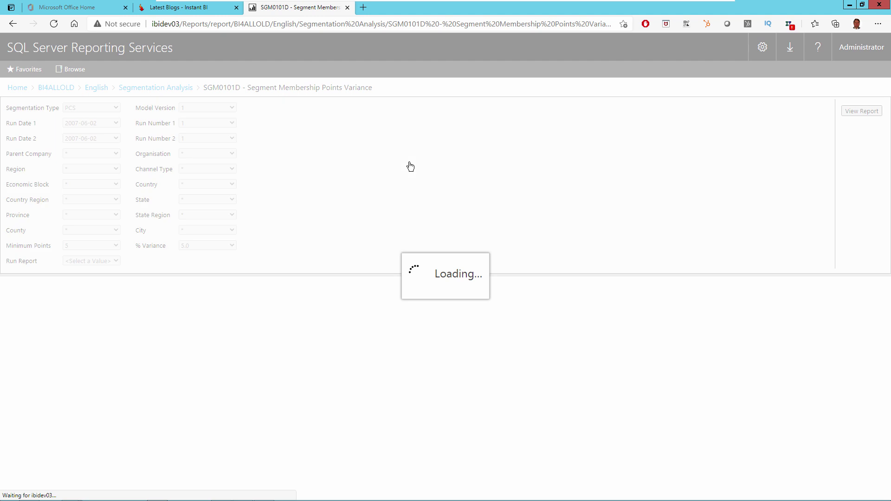
left_click(112, 126)
left_click(107, 140)
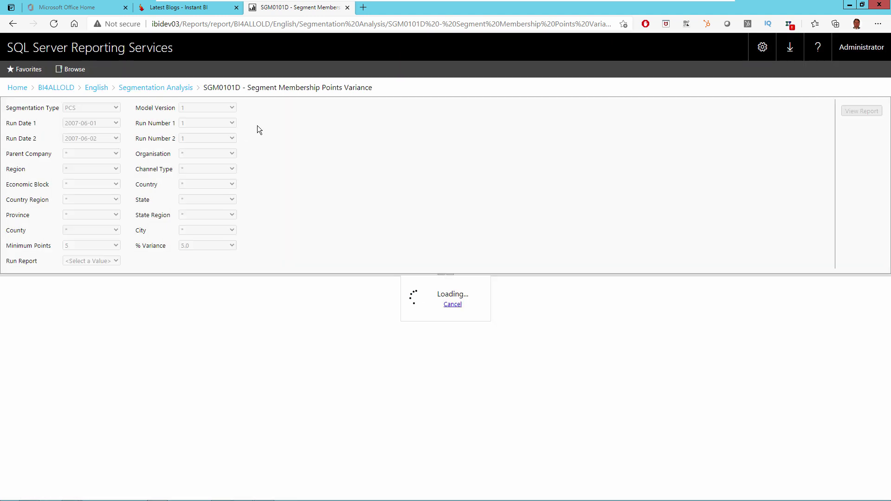
Step: Set Run Report to Yes, run the SGM0101D variance report, and hide its parameters
left_click(116, 262)
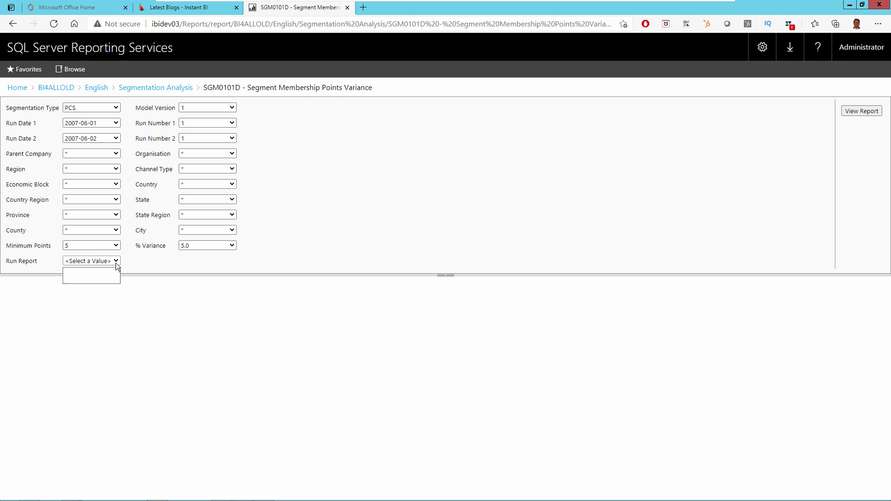
left_click(113, 277)
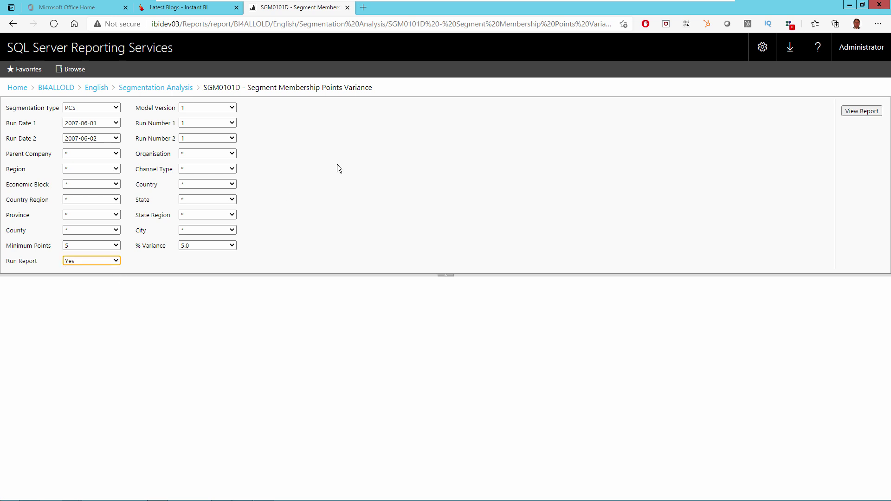
left_click(851, 112)
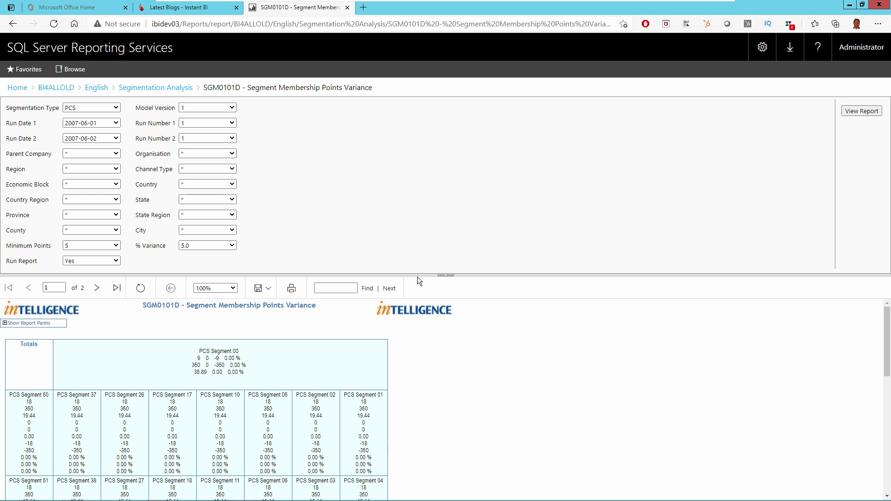
left_click(445, 275)
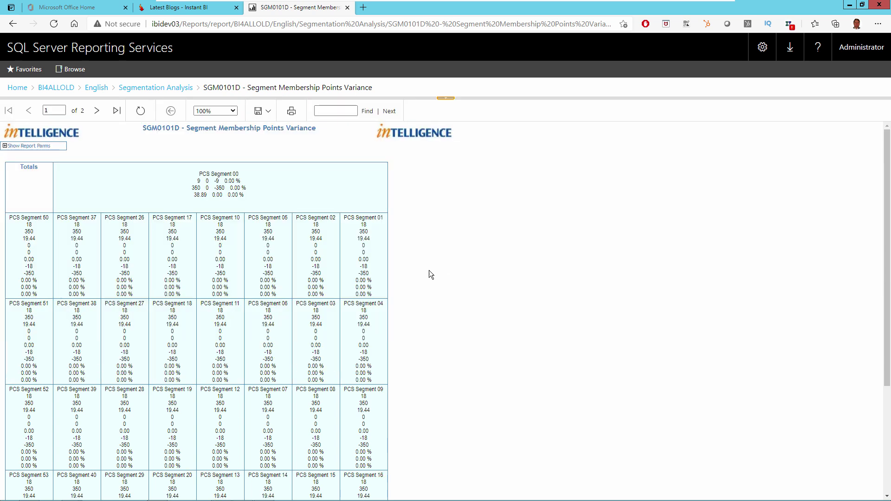
Step: Go to page 2 of the SGM0101D report and enlarge it to Page Width to read the legend
left_click(96, 111)
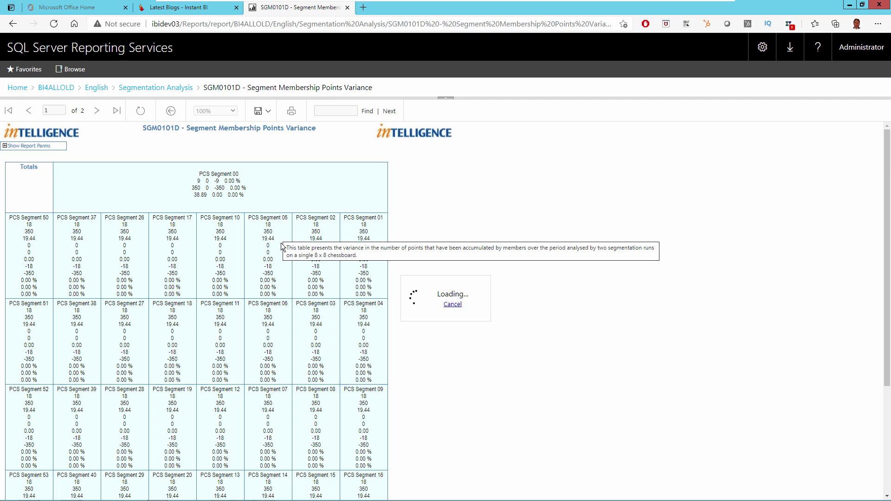
scroll(132, 452, "down", 1)
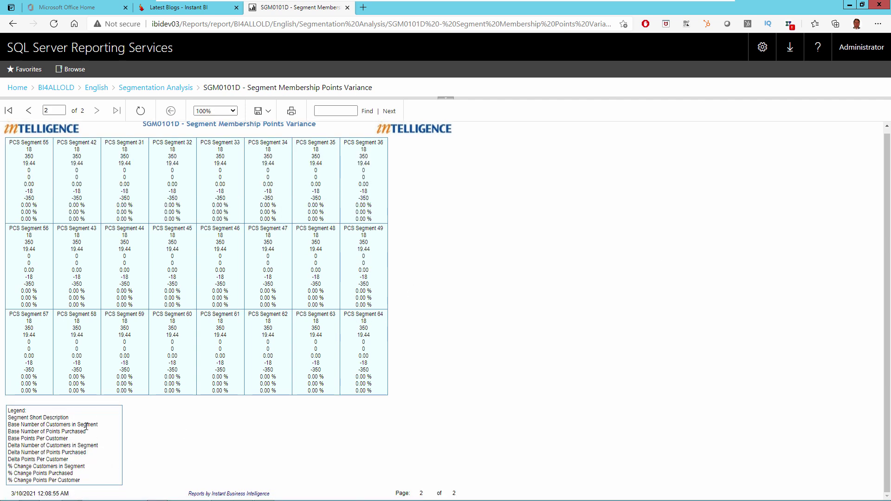
key("Home")
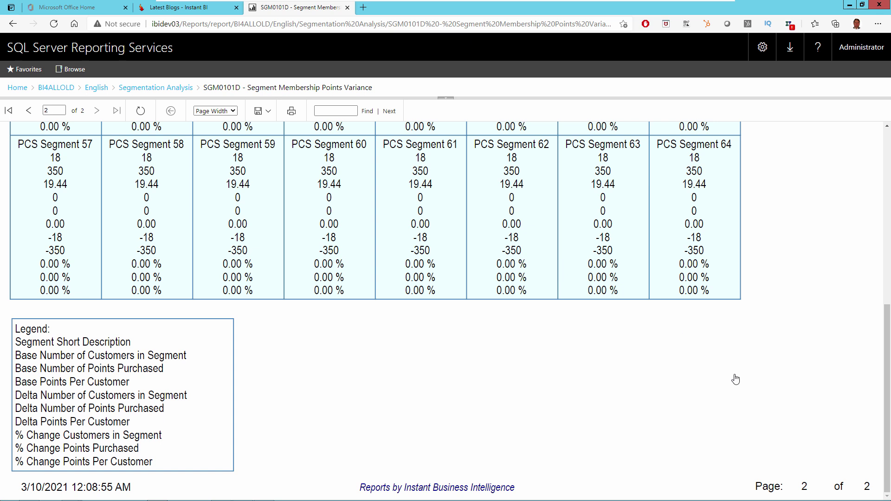
Step: Return to the first page of SGM0101D, set the zoom to 150%, and examine the segment variance grid
left_click(9, 111)
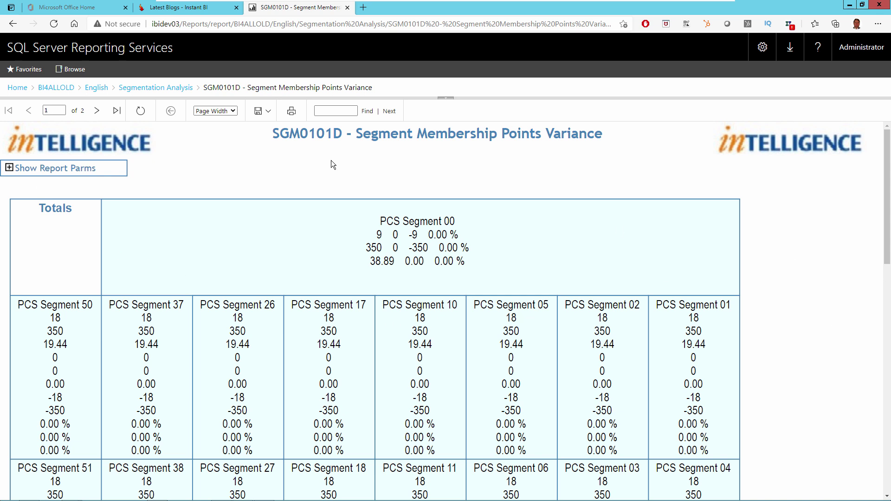
key("1")
scroll(280, 297, "down", 12)
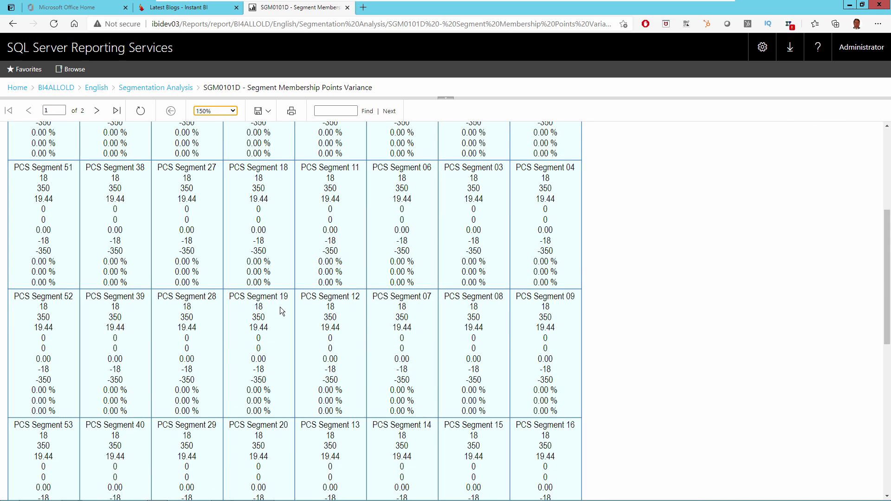
scroll(280, 307, "up", 12)
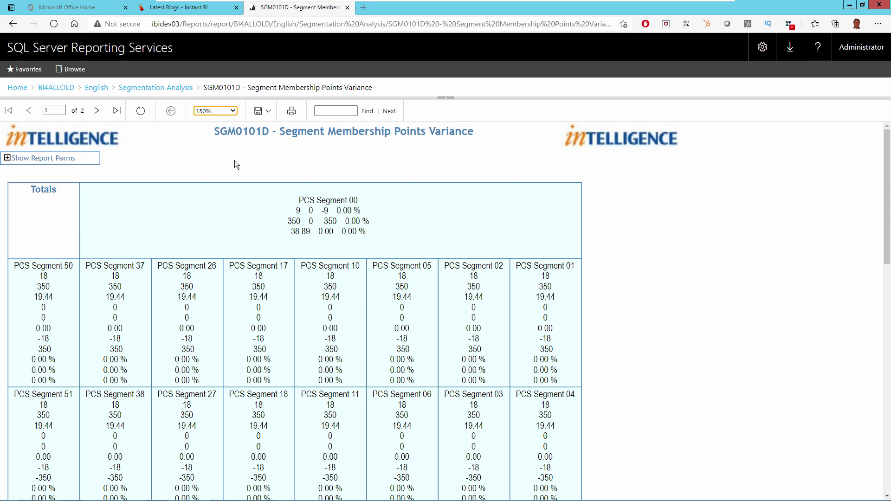
Step: Open the SGM0102A - Segment Membership Recency report from Segmentation Analysis and set its Run Date to 2007-06-01
left_click(167, 87)
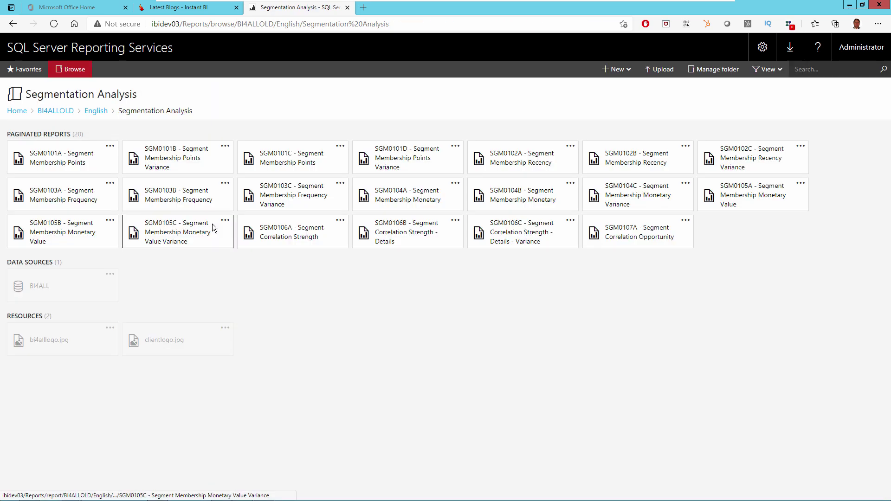
left_click(514, 168)
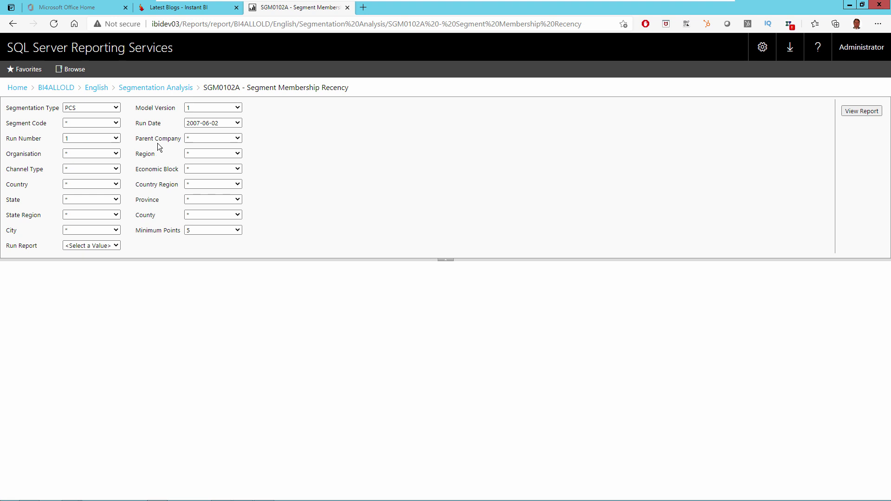
left_click(217, 122)
left_click(217, 140)
Step: Set Run Report to Yes, run the SGM0102A report, and examine customer numbers by recency for PCS Segments 01 and 02
left_click(115, 246)
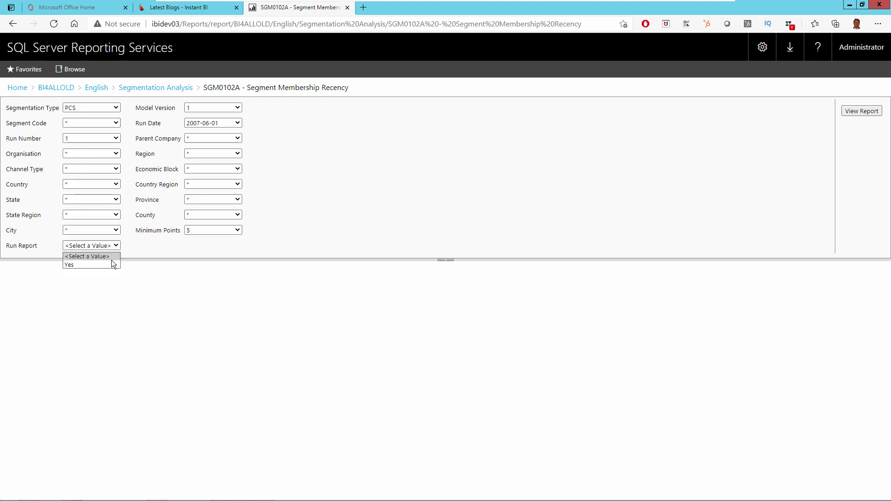
left_click(111, 266)
left_click(845, 112)
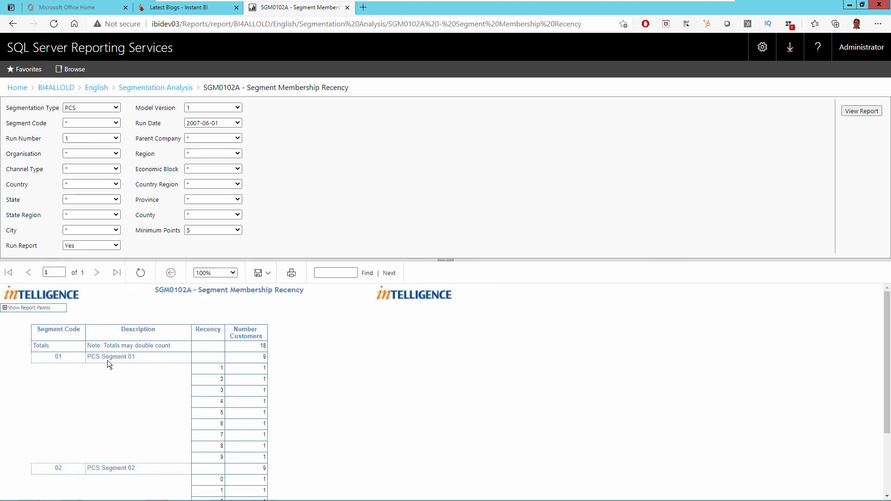
scroll(111, 353, "down", 3)
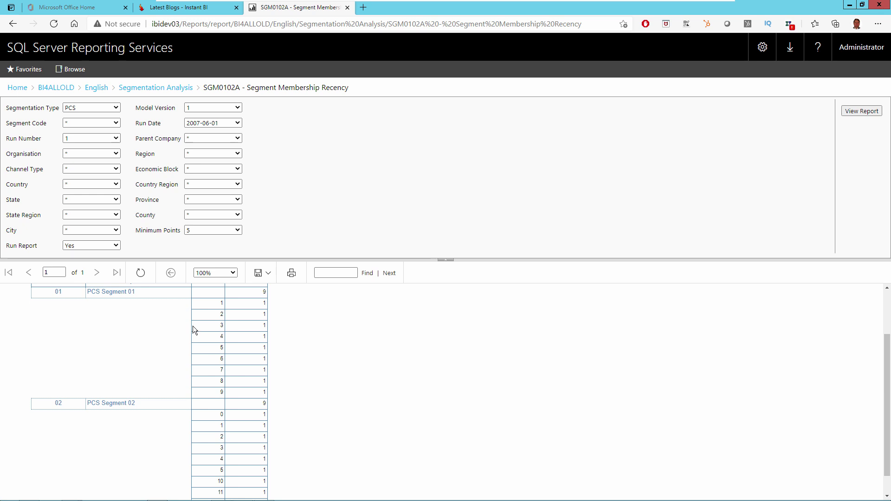
scroll(203, 314, "up", 3)
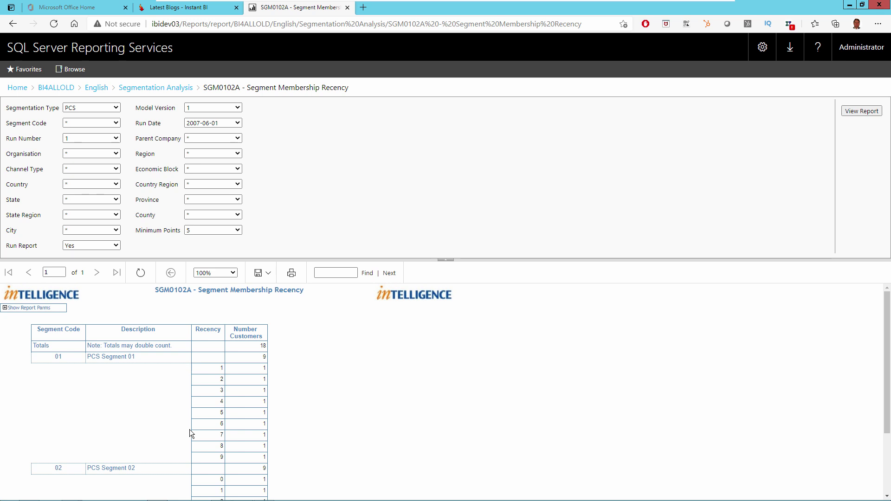
scroll(226, 354, "down", 2)
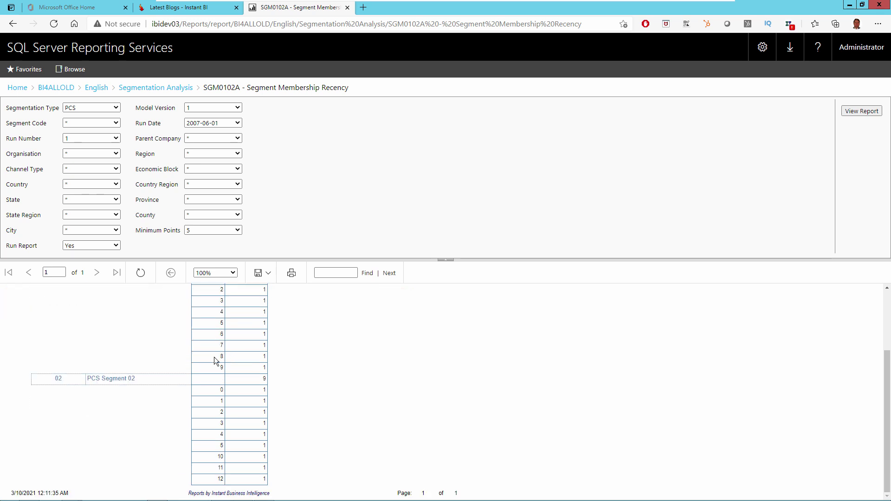
scroll(209, 391, "up", 3)
Step: Open the SGM0102B - Segment Membership Recency report from Segmentation Analysis, set Run Report to Yes, and run it
left_click(155, 88)
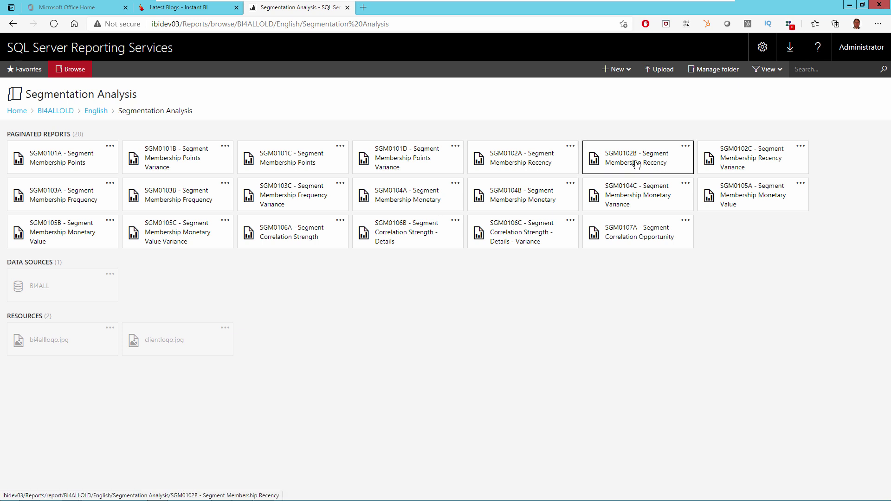
left_click(636, 165)
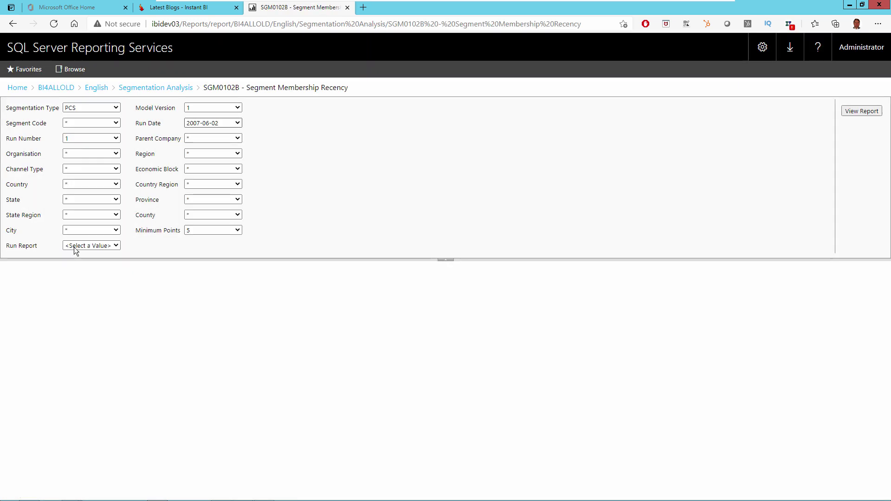
left_click(109, 251)
left_click(109, 262)
left_click(846, 110)
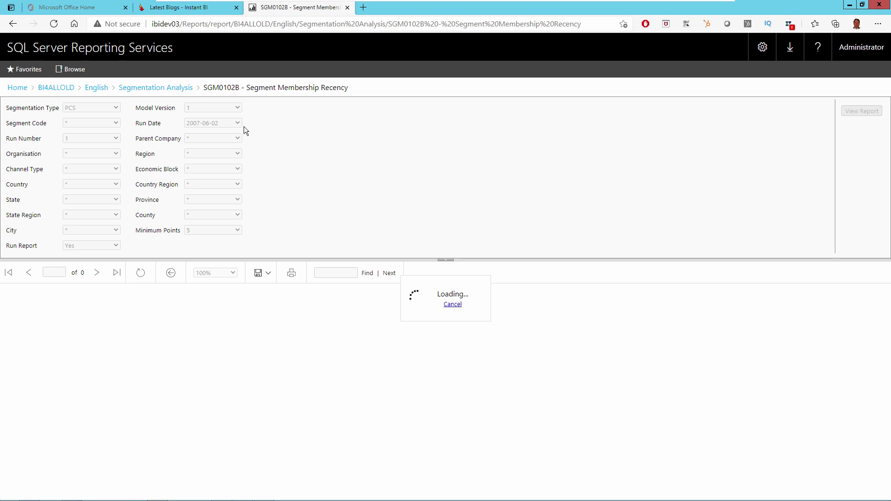
Step: Hide the SGM0102B report's parameters and examine the Segment Recency chart and the table beneath it
left_click(446, 260)
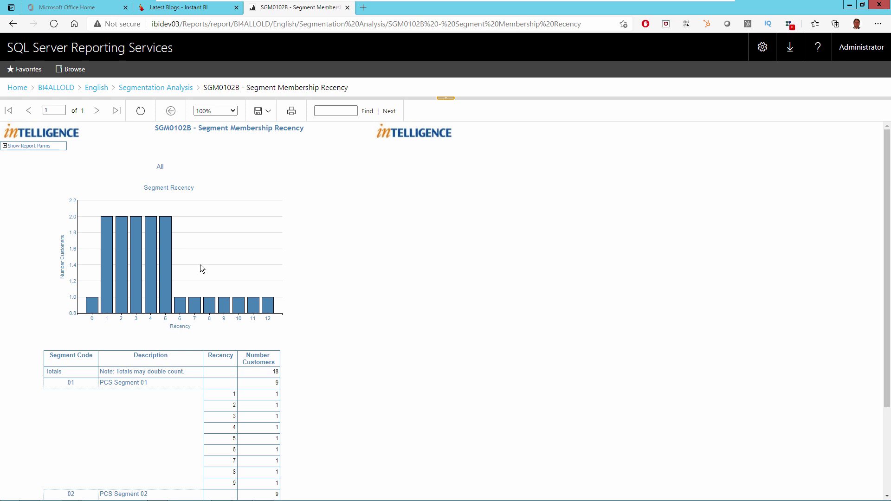
scroll(170, 311, "down", 3)
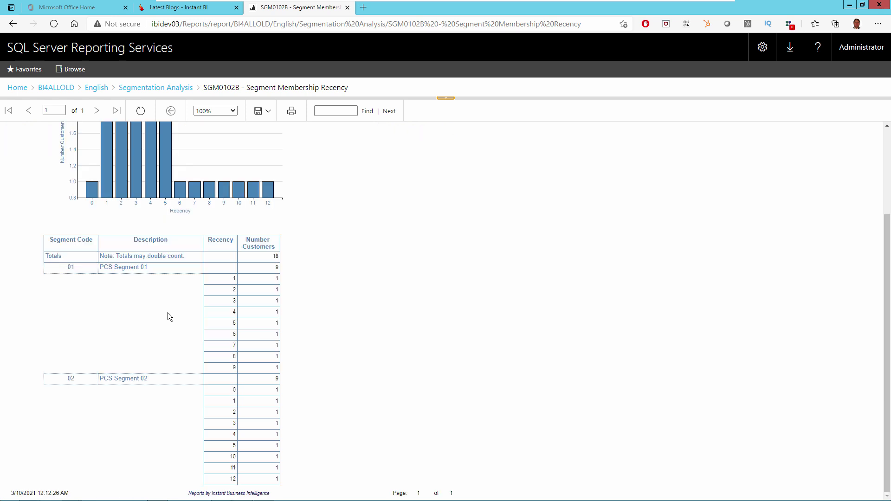
scroll(168, 313, "up", 3)
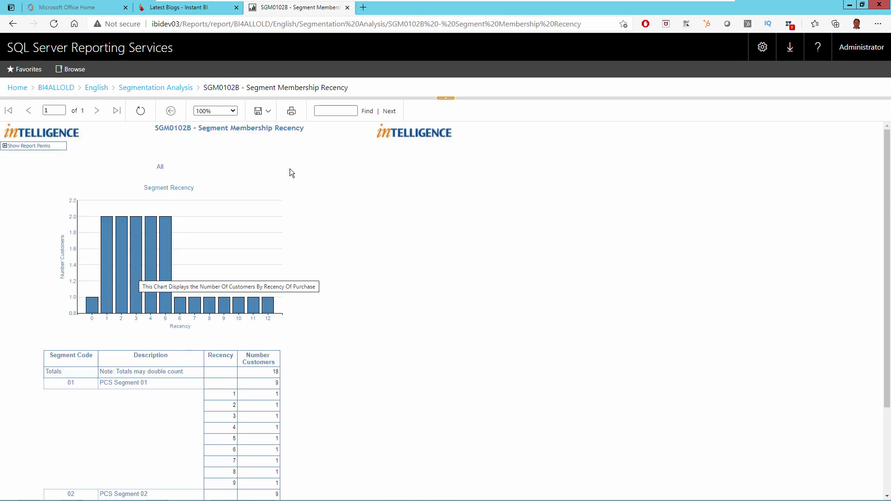
Step: Open the SGM0102C - Segment Membership Recency Variance report from Segmentation Analysis and set Run Date 1 to 2007-06-01
left_click(171, 88)
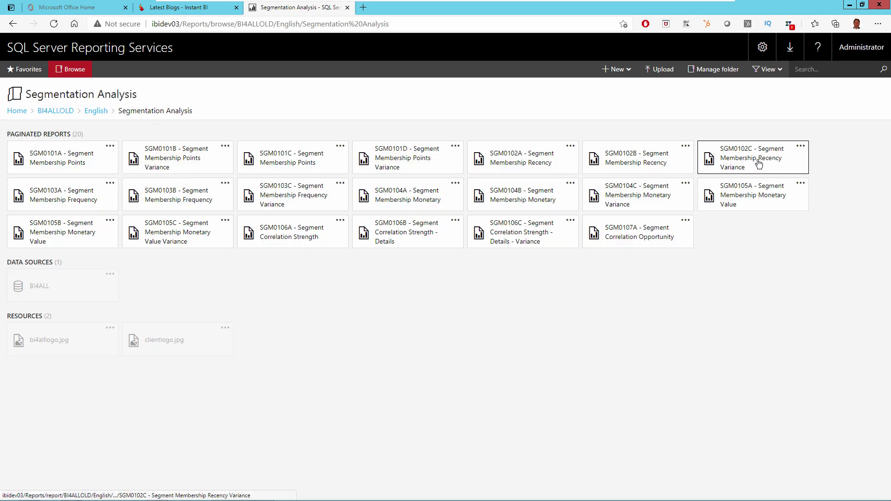
left_click(759, 163)
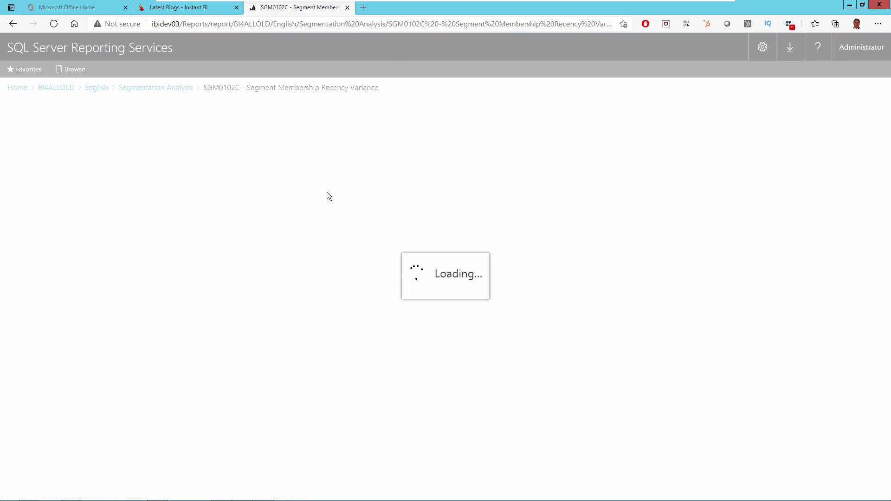
left_click(234, 124)
left_click(218, 144)
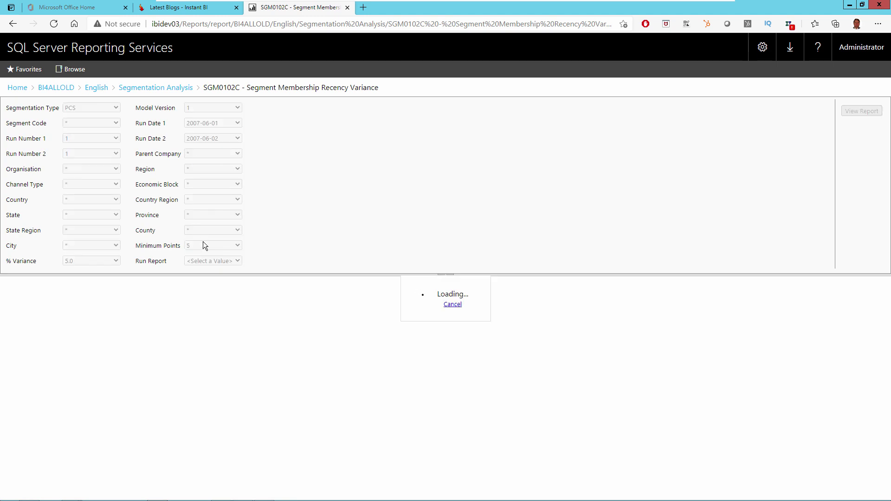
Step: Set Run Report to Yes for the SGM0102C recency variance report and run it
left_click(233, 261)
left_click(219, 280)
left_click(859, 111)
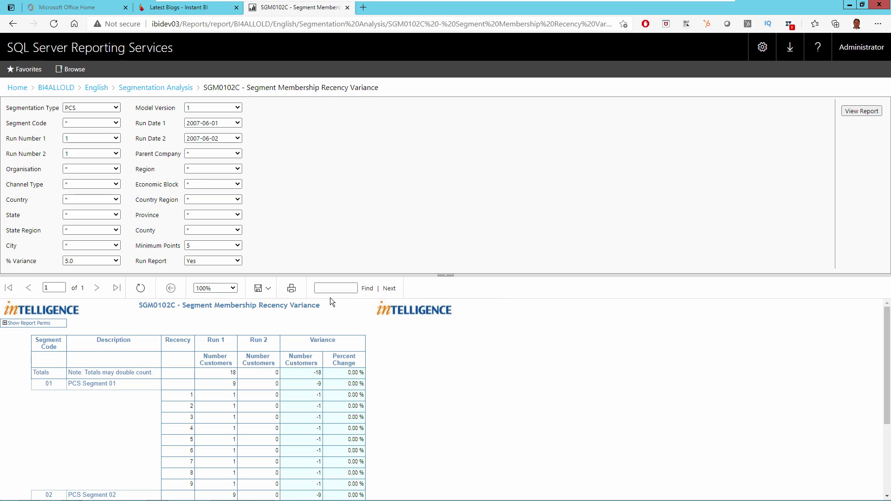
Step: Hide the SGM0102C report's parameters and examine the recency variance table for both PCS segments
left_click(446, 276)
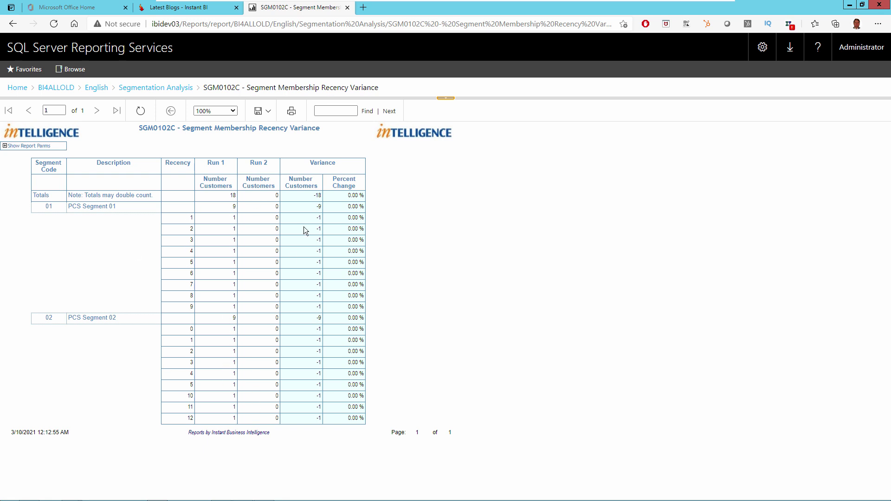
mouse_move(297, 352)
mouse_move(330, 419)
Step: Open the SGM0104A - Segment Membership Monetary report from Segmentation Analysis and set Run Date to 2007-06-01
left_click(155, 88)
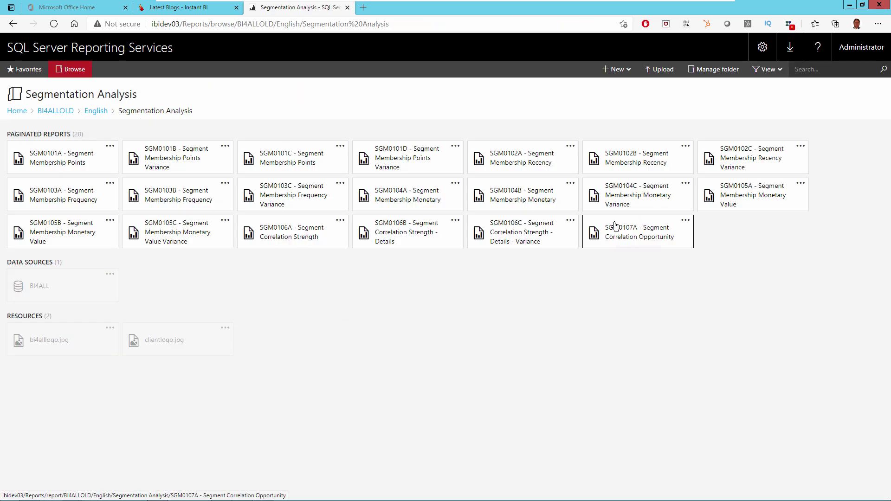
left_click(404, 201)
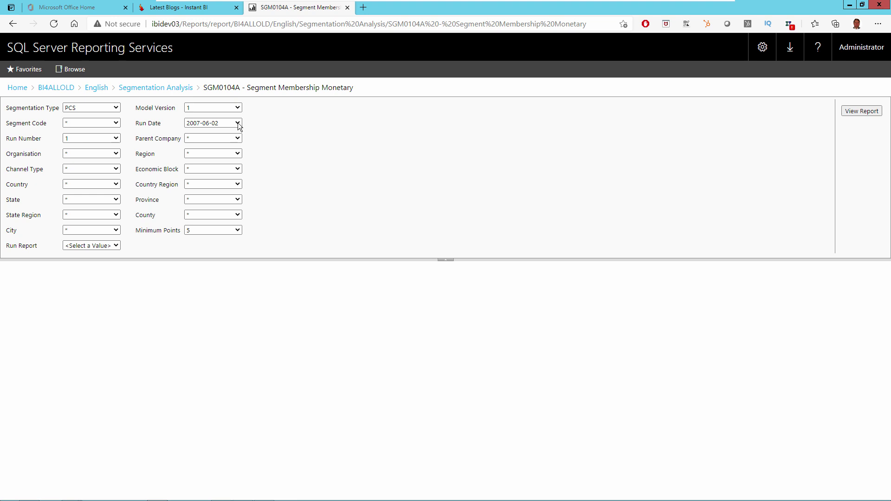
left_click(237, 124)
left_click(228, 142)
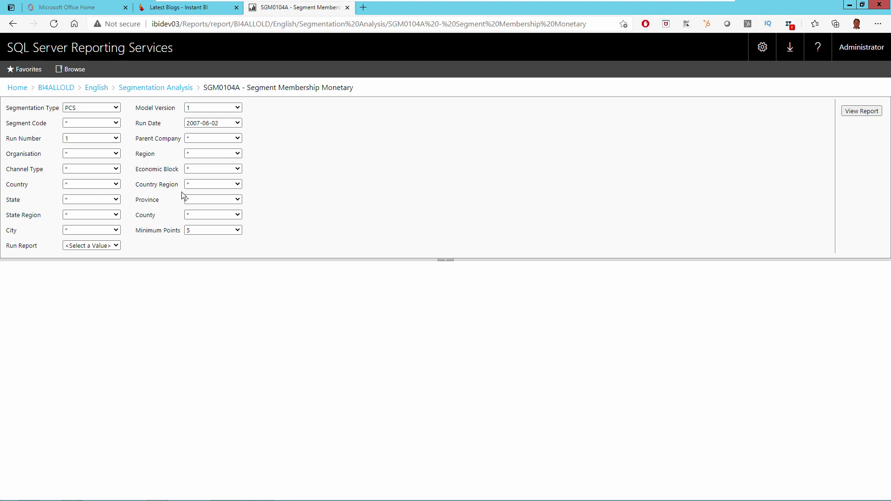
Step: Set Run Report to Yes for the SGM0104A monetary report and run it
left_click(116, 246)
left_click(111, 264)
left_click(862, 111)
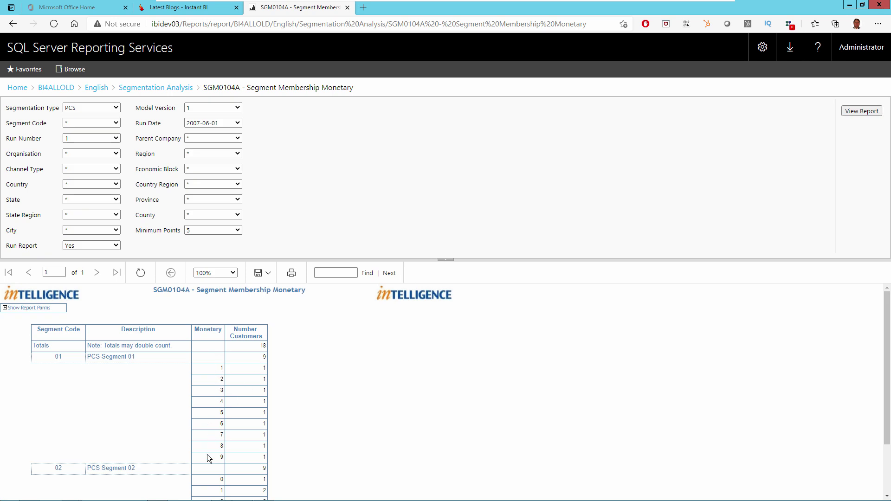
Step: Open the SGM0105A - Segment Membership Monetary Value report from Segmentation Analysis and set Run Date to 2007-06-01
left_click(176, 88)
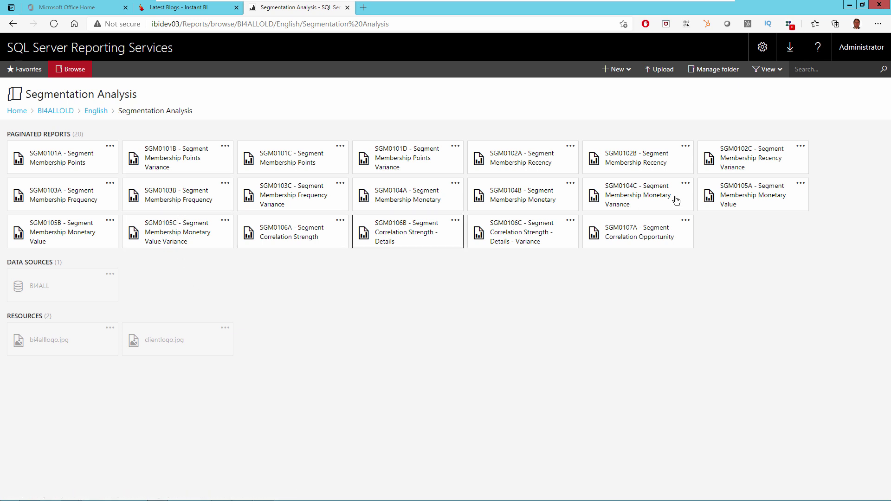
left_click(752, 201)
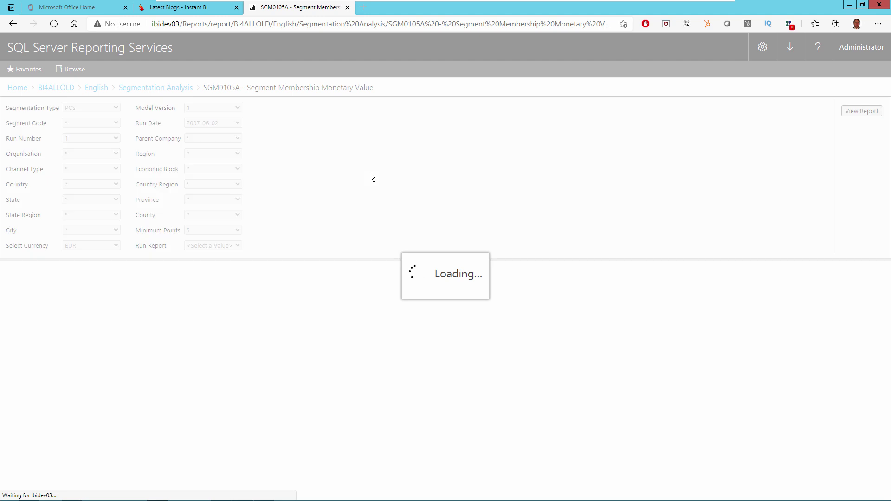
left_click(237, 124)
left_click(221, 140)
Step: Run the SGM0105A monetary value report with Run Report set to Yes and hide its parameters
left_click(238, 245)
left_click(218, 262)
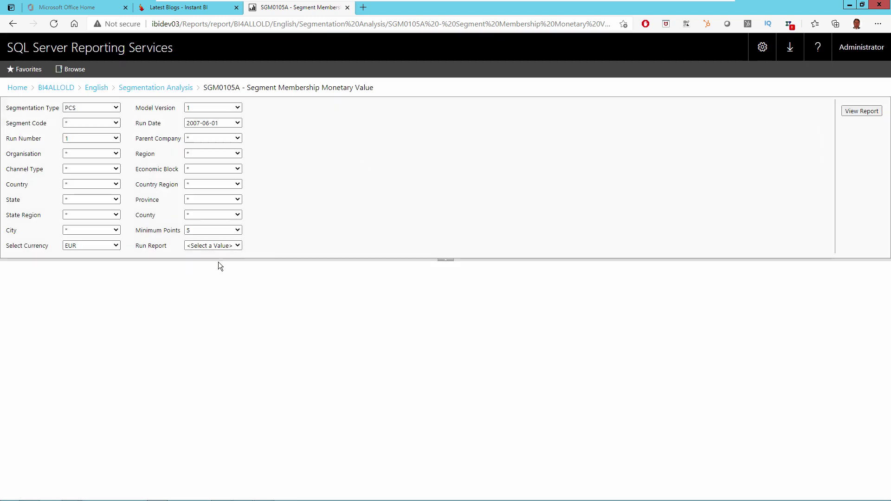
left_click(858, 114)
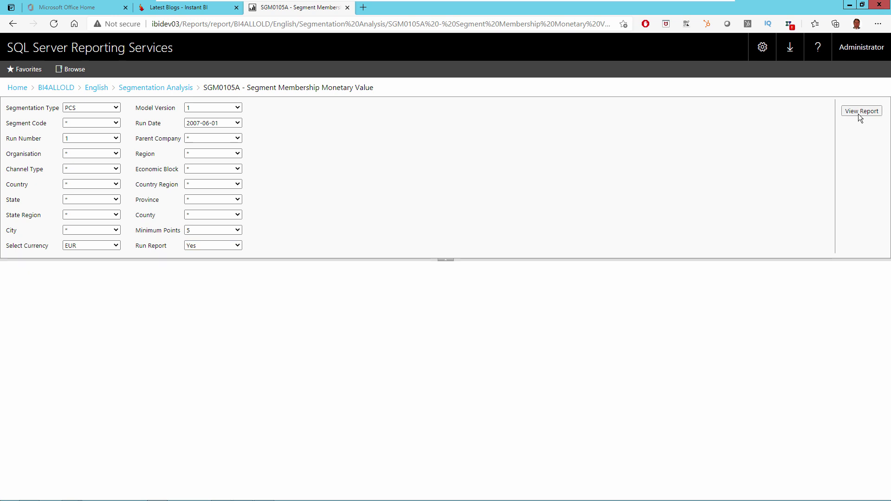
left_click(446, 262)
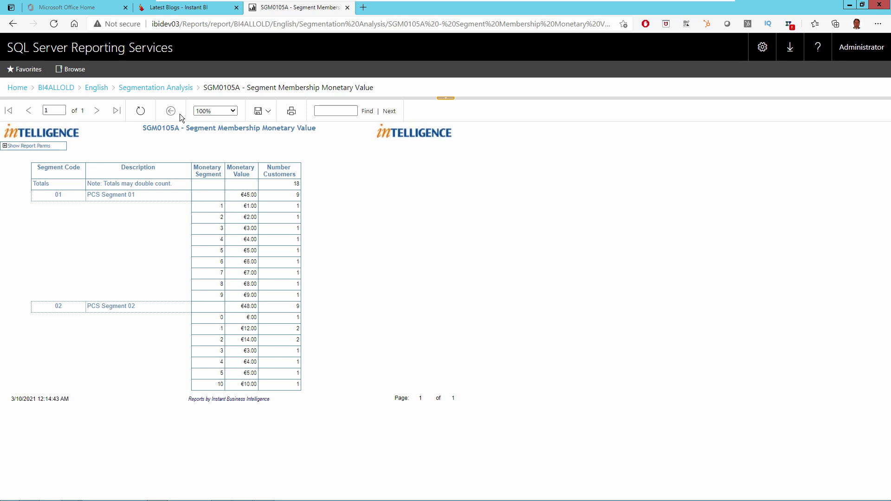
Step: Open the SGM0105B - Segment Membership Monetary Value report from Segmentation Analysis and set Run Date to 2007-06-01
left_click(168, 89)
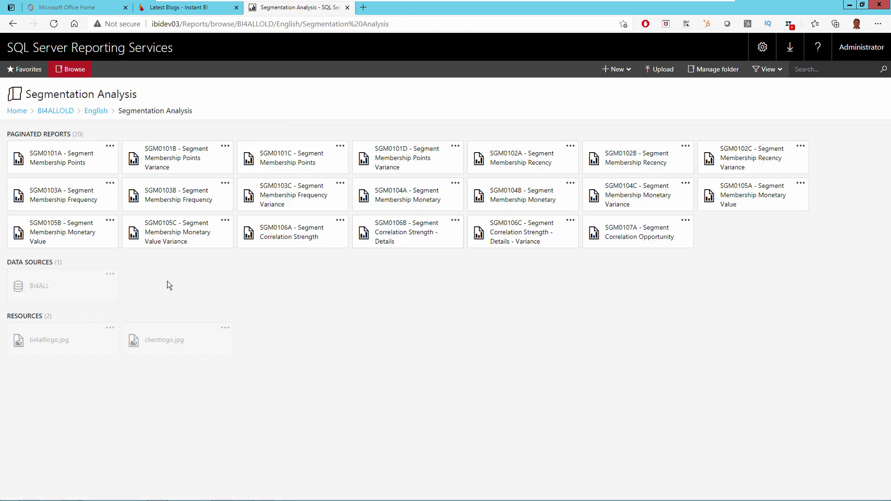
left_click(73, 237)
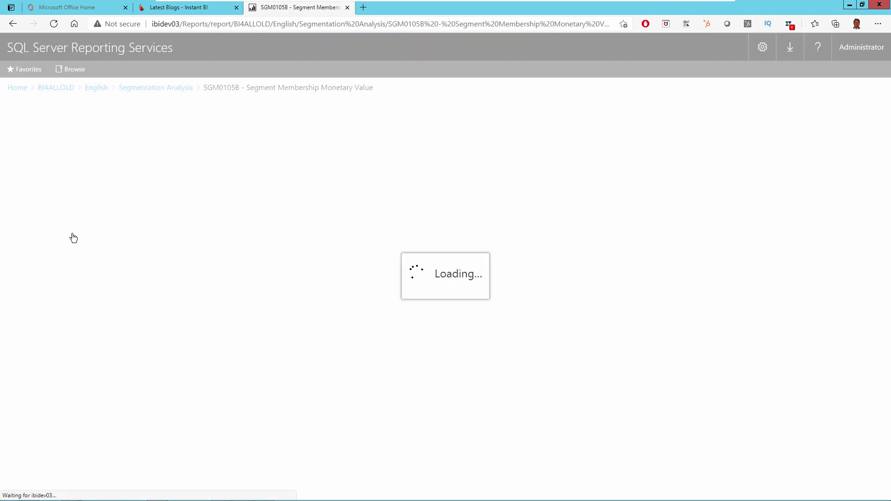
left_click(228, 124)
left_click(224, 141)
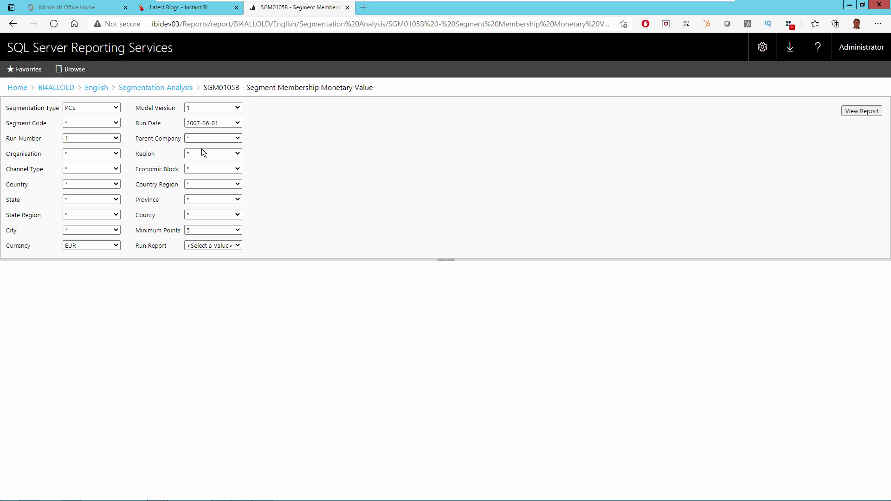
Step: Set Run Report to Yes for the SGM0105B monetary value report and run it
left_click(238, 246)
left_click(232, 264)
left_click(862, 113)
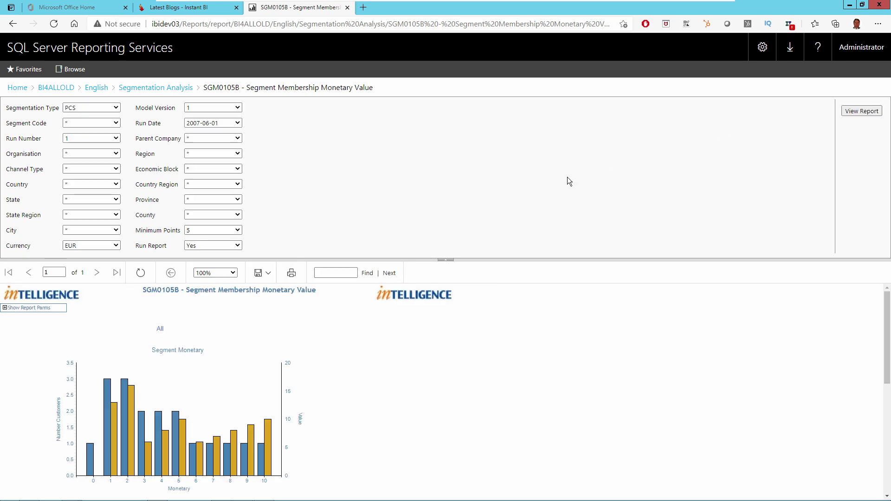
Step: Hide the SGM0105B report's parameters and examine the Segment Monetary chart and the table beneath it
left_click(445, 259)
mouse_move(161, 293)
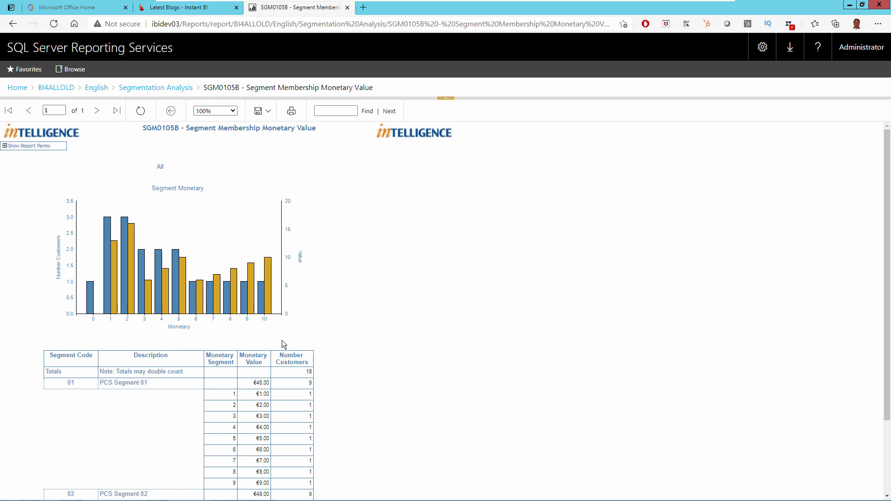
scroll(281, 325, "down", 3)
scroll(291, 250, "up", 3)
Step: Open the SGM0106A - Segment Correlation Strength report from Segmentation Analysis and set Run Date to 2007-06-01
left_click(164, 95)
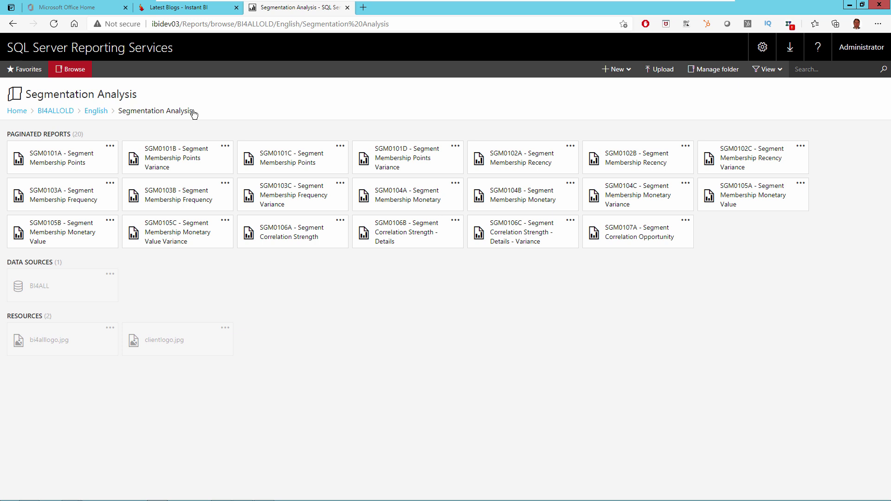
left_click(300, 236)
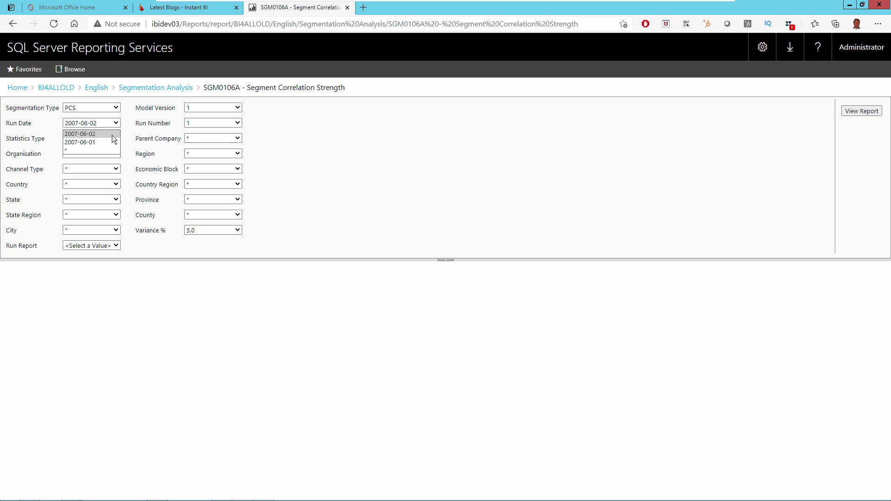
left_click(110, 142)
Step: Run the SGM0106A correlation strength report with Run Report set to Yes and hide its parameters
left_click(116, 246)
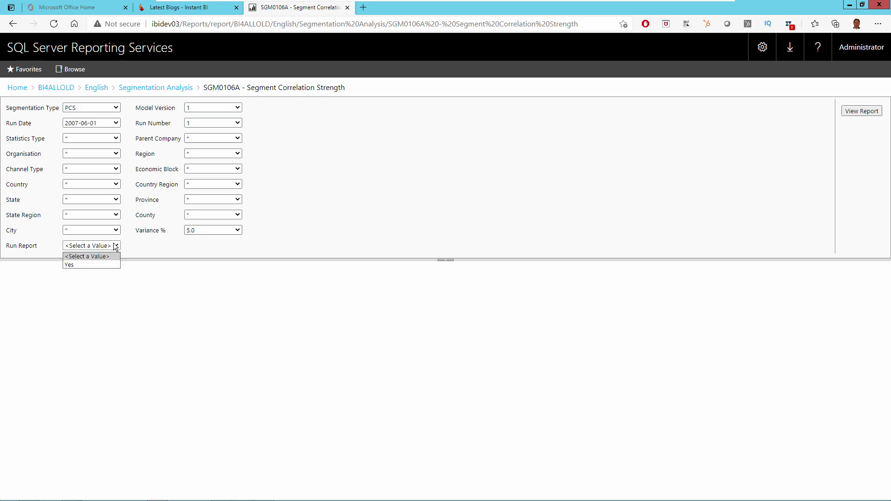
left_click(114, 262)
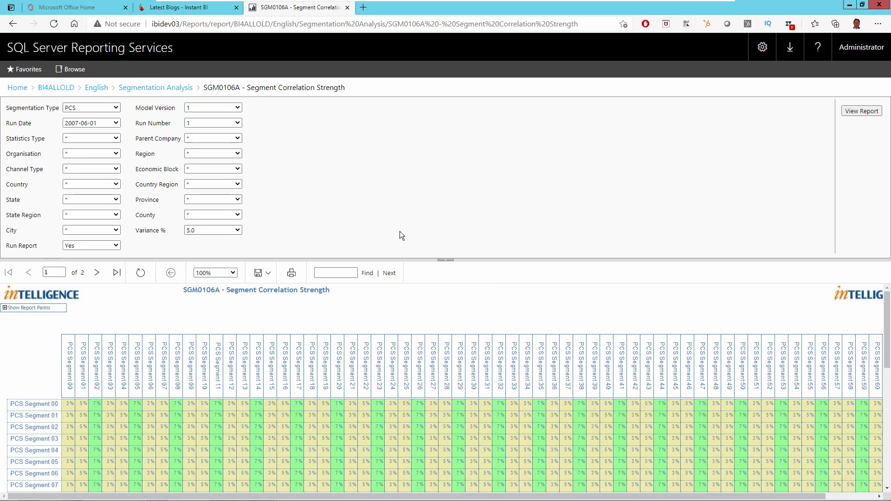
left_click(444, 260)
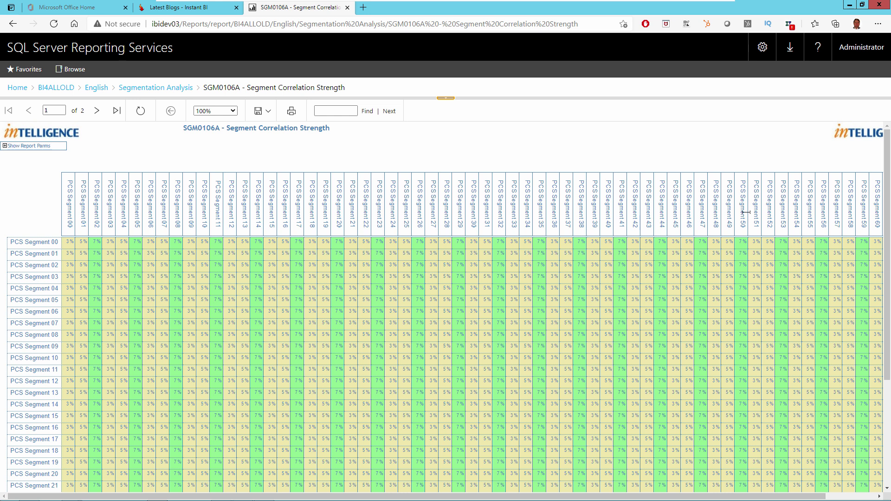
Step: Examine the full SGM0106A correlation matrix across both pages, return to page 1, and show the report parameters again
left_click_drag(824, 498, 875, 498)
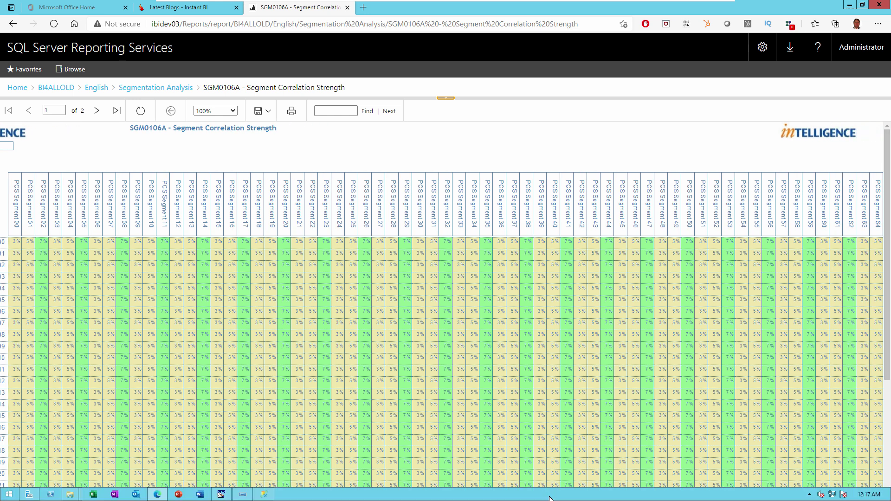
left_click_drag(532, 498, 482, 497)
scroll(72, 276, "down", 4)
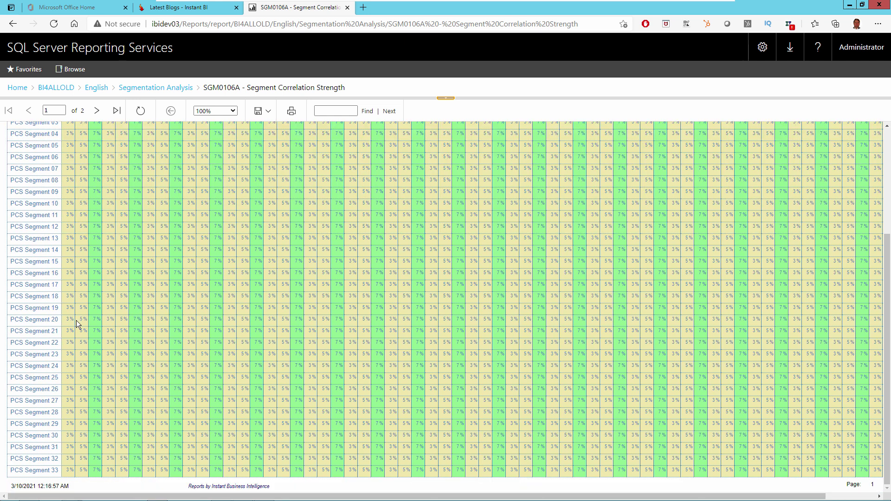
left_click(98, 112)
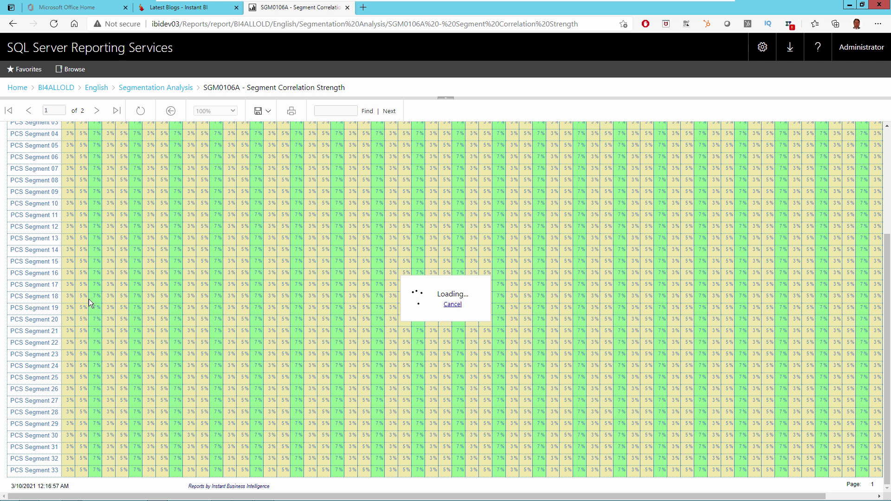
scroll(85, 334, "down", 1)
scroll(82, 387, "up", 1)
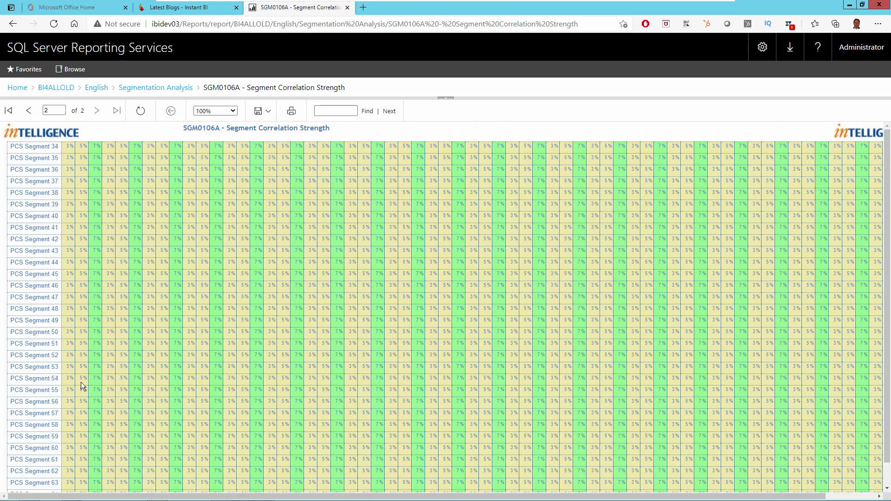
left_click(29, 111)
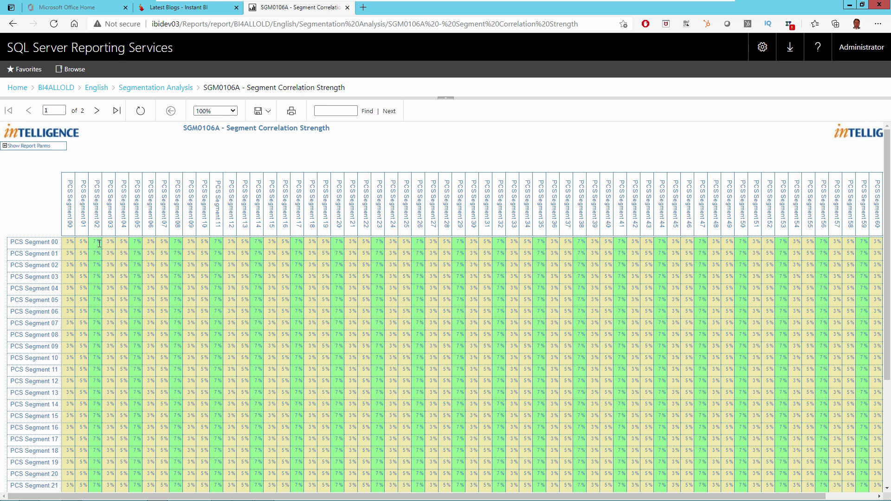
mouse_move(143, 249)
left_click(446, 100)
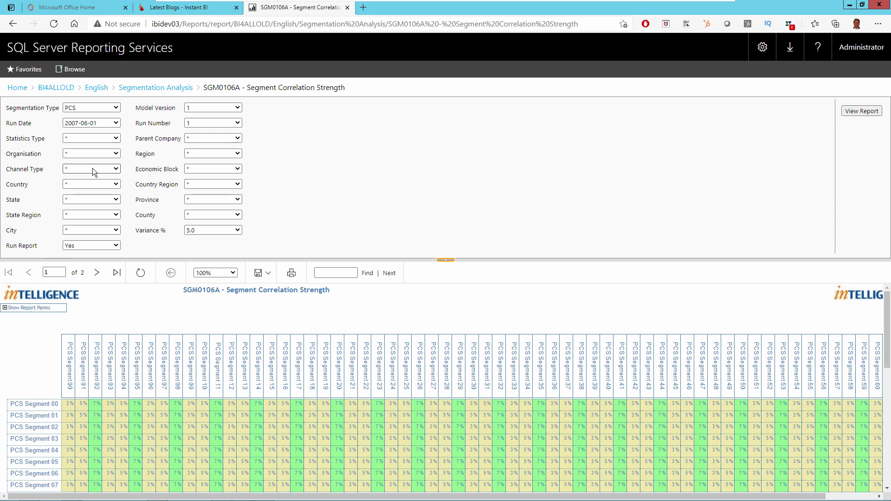
Step: Open the SGM0106B - Segment Correlation Strength - Details report from Segmentation Analysis and set Run Date to 2007-06-01
left_click(164, 89)
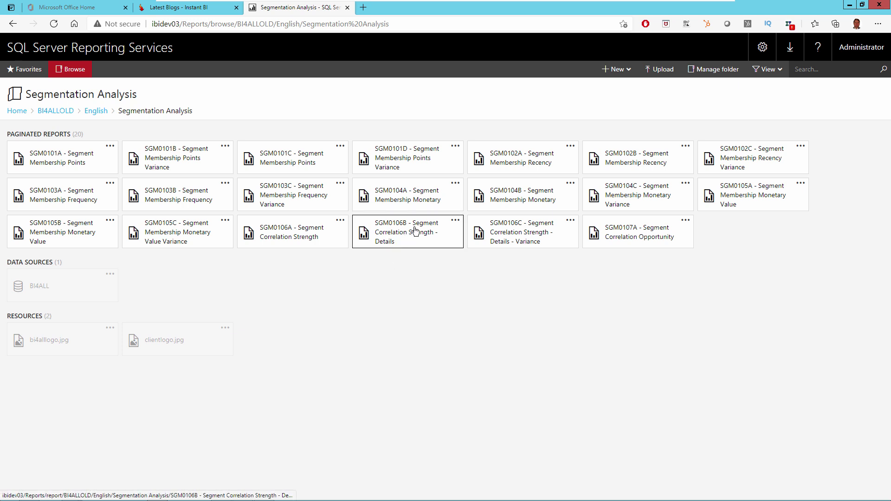
left_click(387, 237)
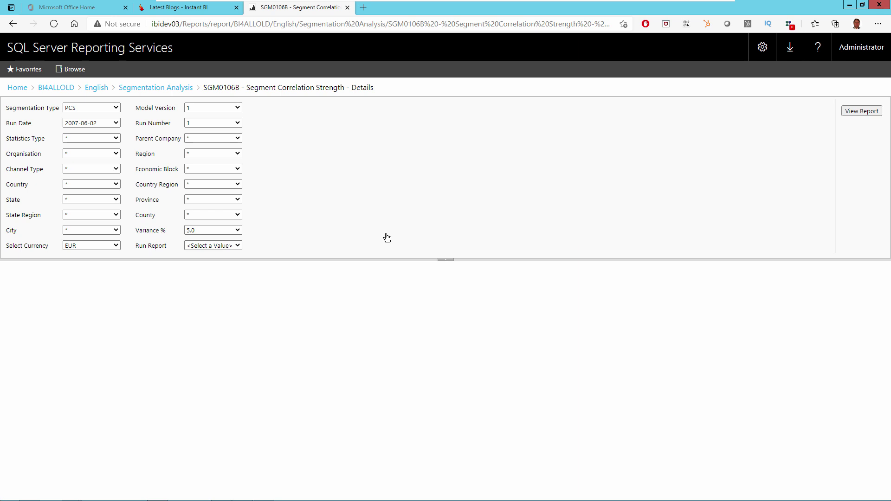
left_click(116, 123)
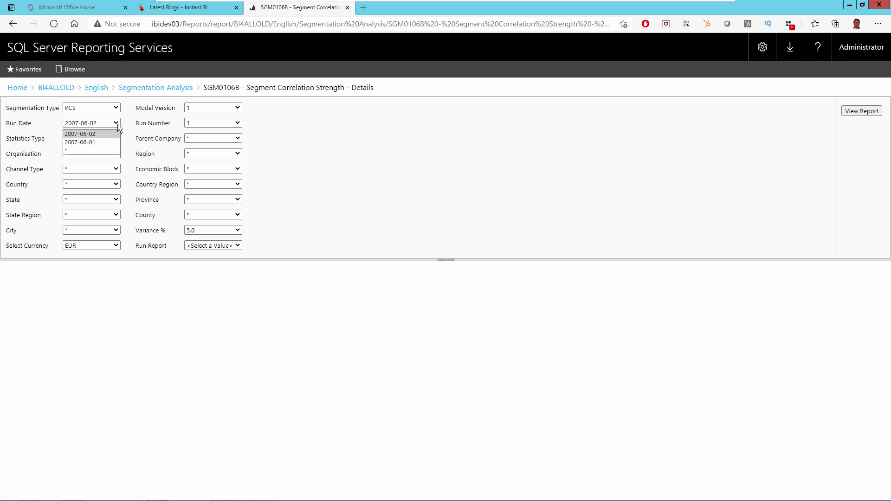
left_click(114, 143)
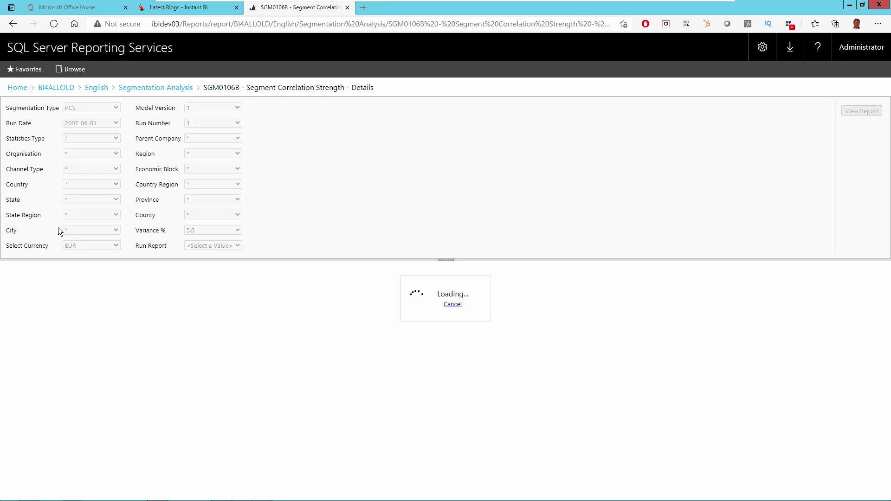
Step: Set Run Report to Yes for the SGM0106B correlation details report and run it
left_click(216, 248)
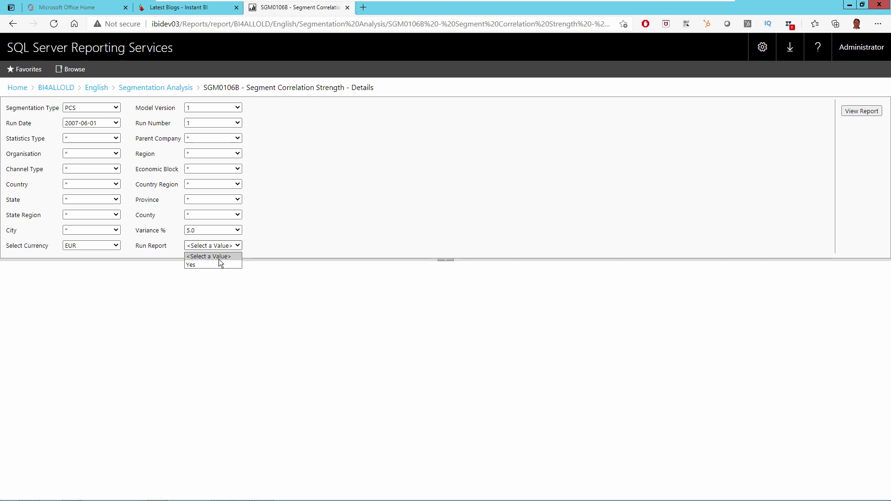
left_click(215, 263)
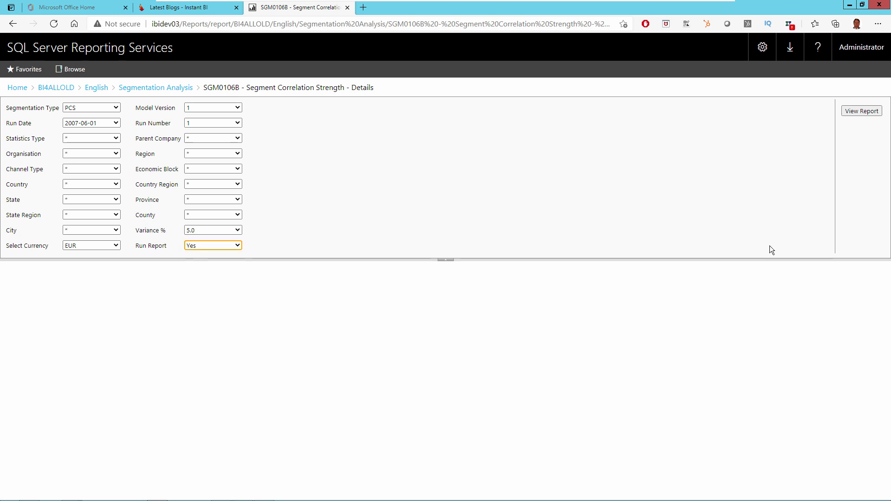
left_click(859, 111)
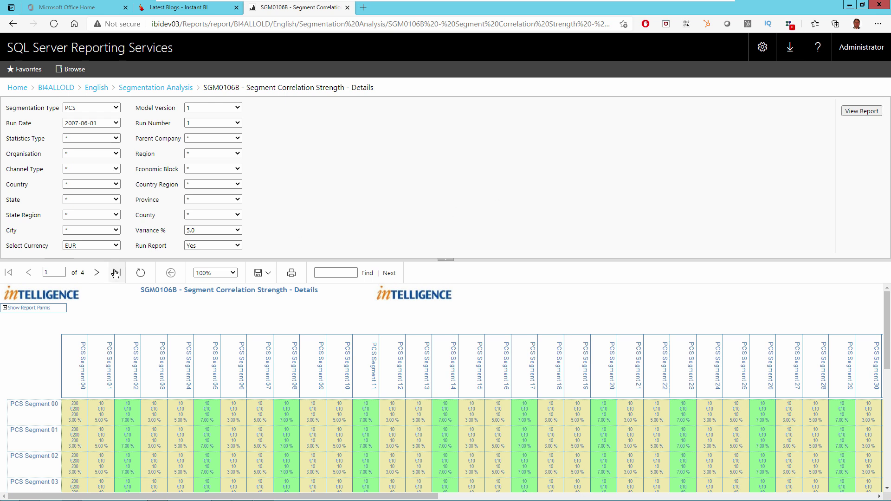
Step: Examine the legend on the last page of the SGM0106B report and return to the Segmentation Analysis folder
left_click(135, 318)
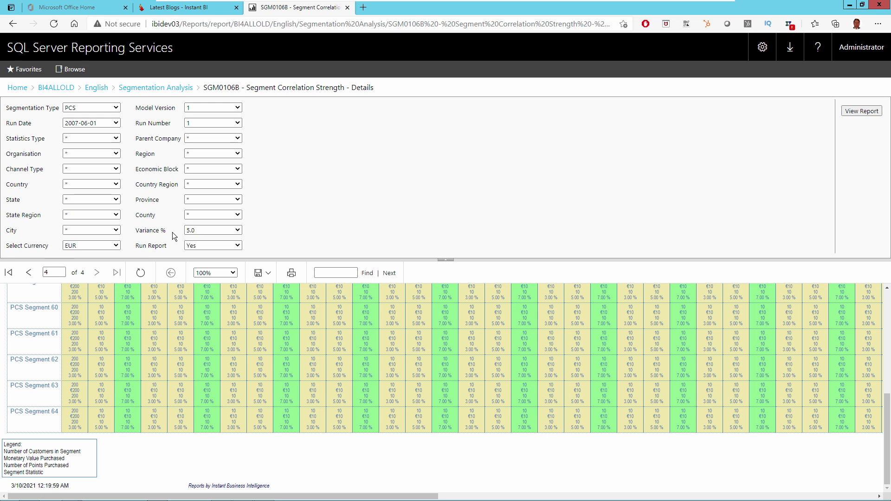
left_click(170, 88)
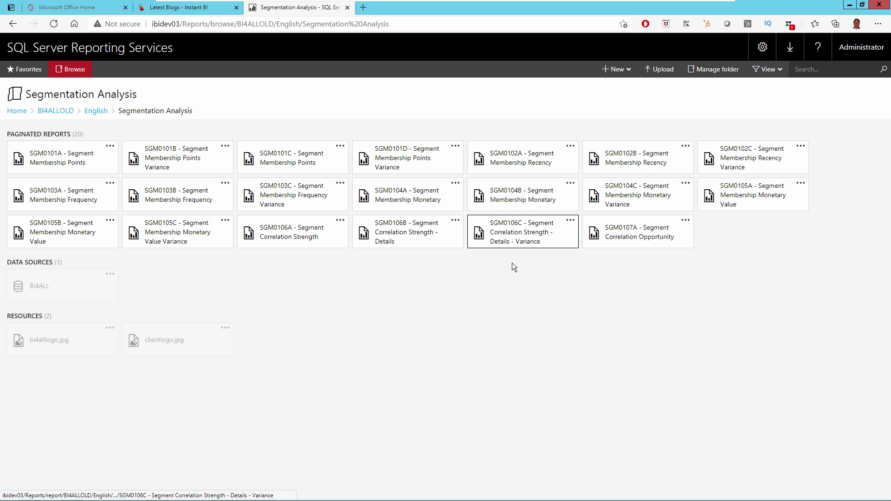
Step: Run the SGM0106C - Segment Correlation Strength - Details - Variance report with Run Date 1 set to 2007-06-01 and Run Report set to Yes
left_click(519, 237)
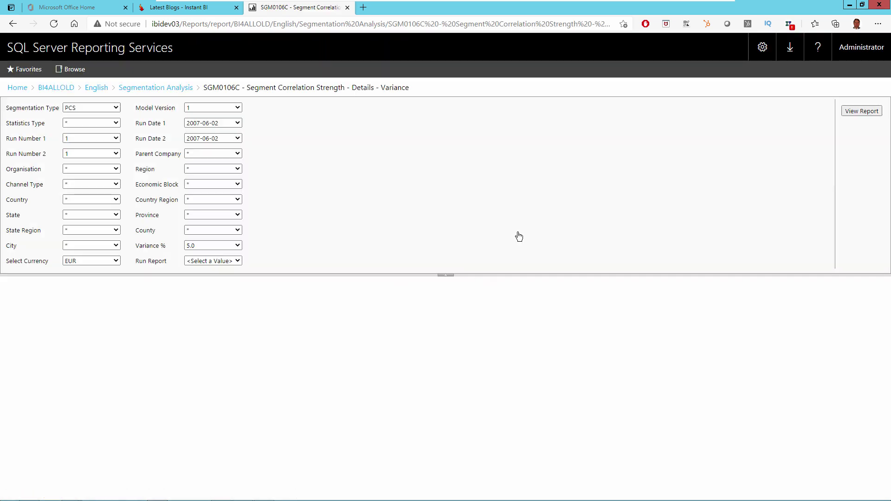
left_click(237, 123)
left_click(232, 141)
left_click(238, 262)
left_click(219, 277)
left_click(864, 114)
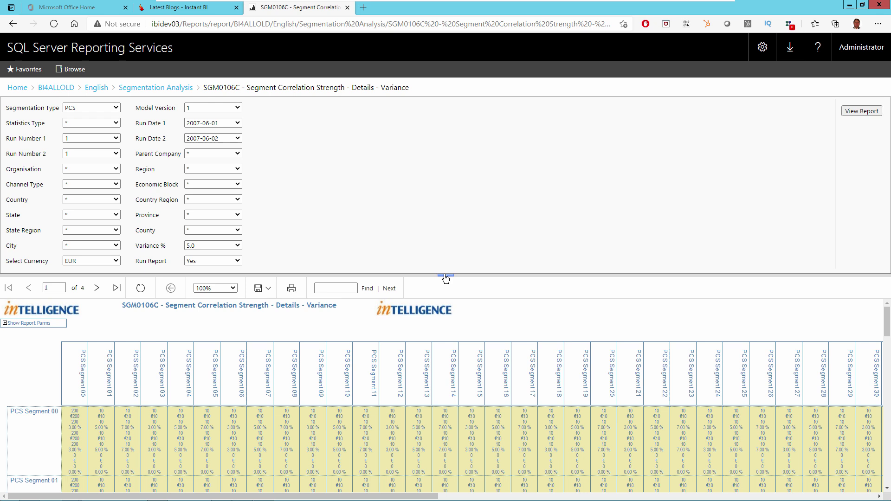
Step: Hide the SGM0106C parameters, examine the matrix and the last-page legend, and return to the Segmentation Analysis folder
left_click(445, 277)
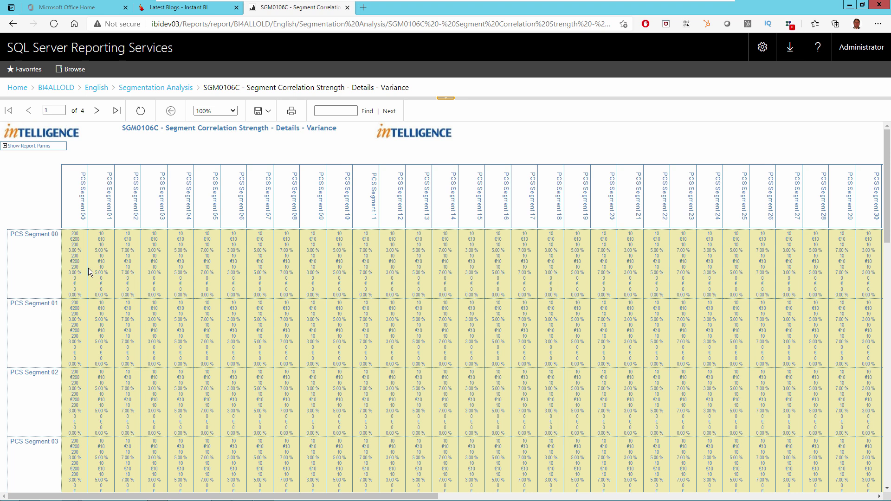
left_click(116, 114)
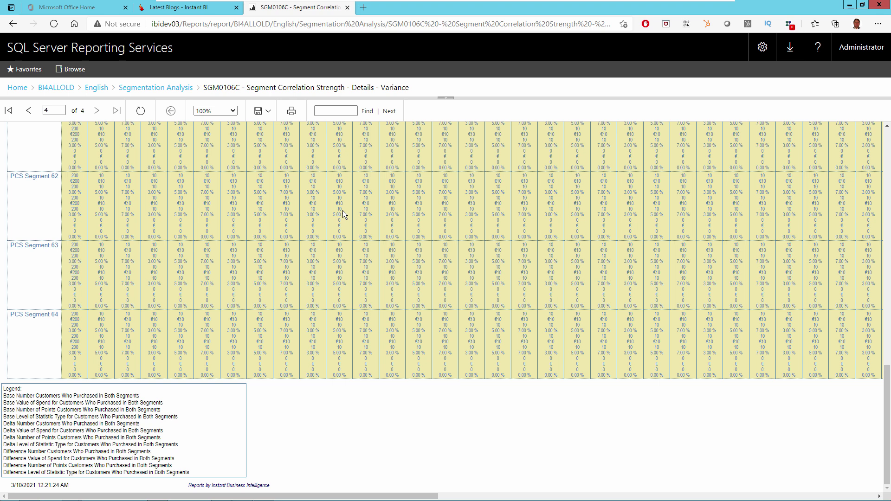
key("alt+Left")
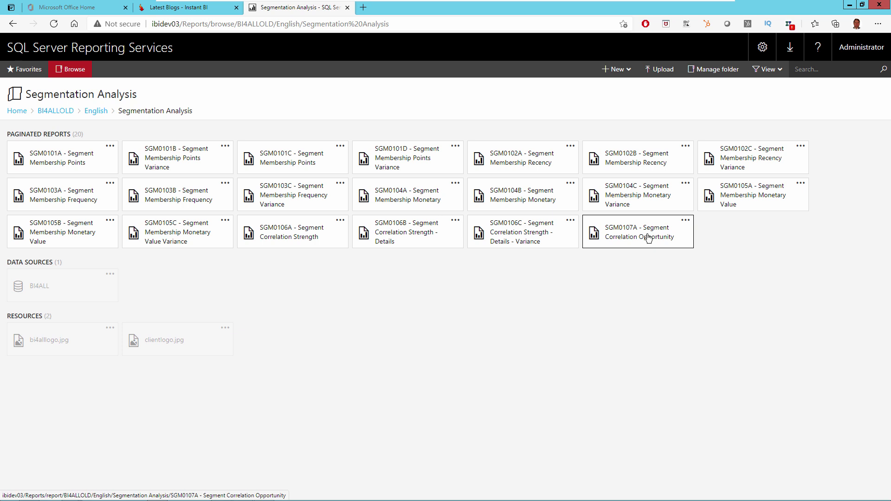
Step: Run the SGM0107A - Segment Correlation Opportunity report with Run Date set to 2007-06-01 and Run Report set to Yes
left_click(628, 238)
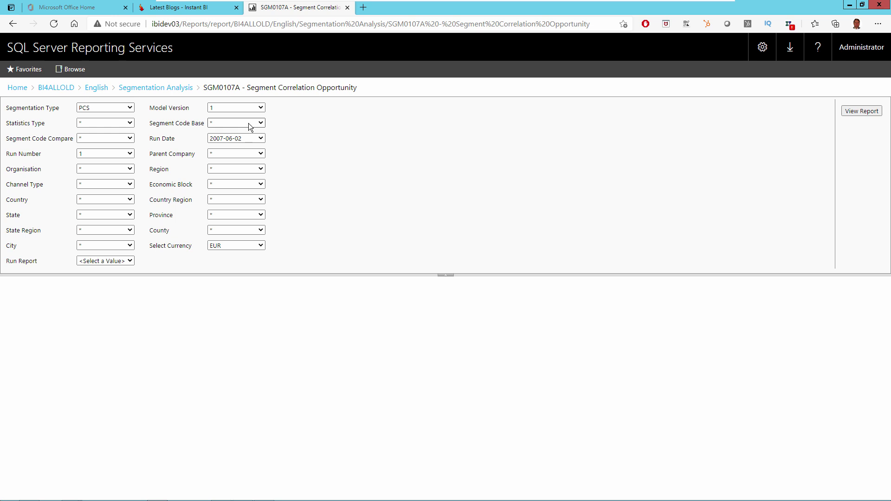
left_click(256, 139)
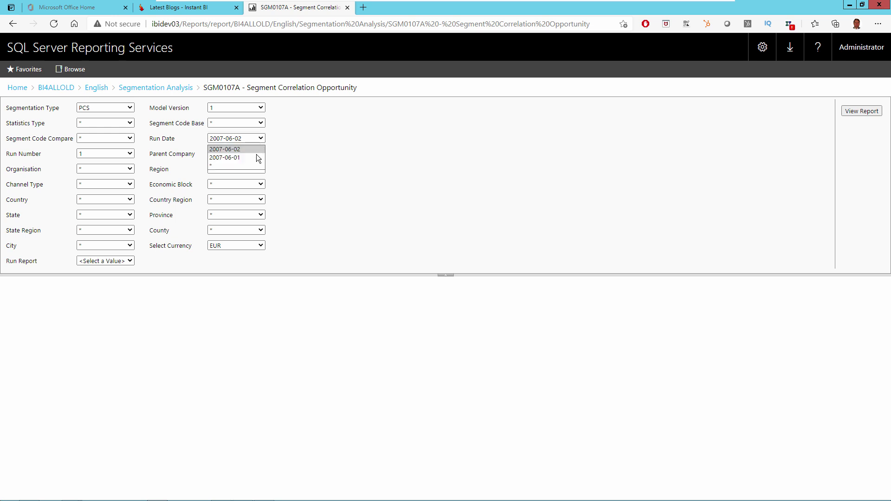
left_click(256, 156)
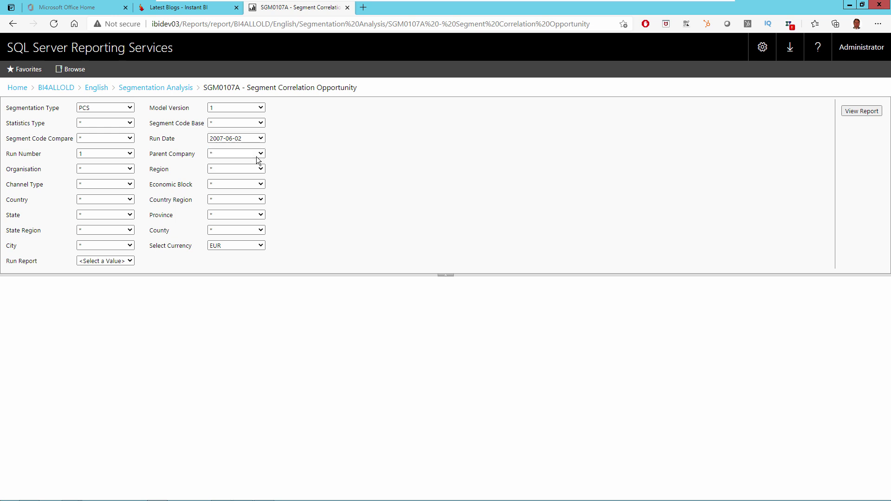
left_click(130, 261)
left_click(121, 279)
left_click(852, 113)
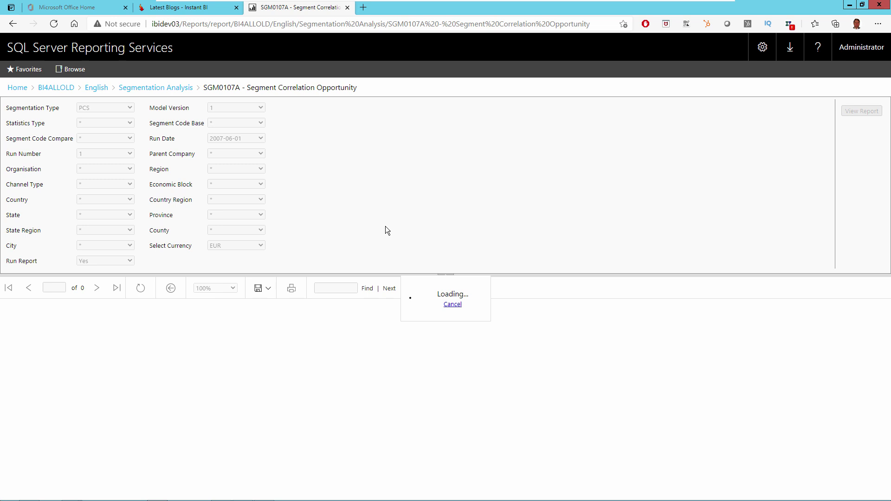
Step: Hide the SGM0107A parameters, examine the segment comparison and revenue opportunity table on pages 1 and 2, and return to page 1
left_click(445, 274)
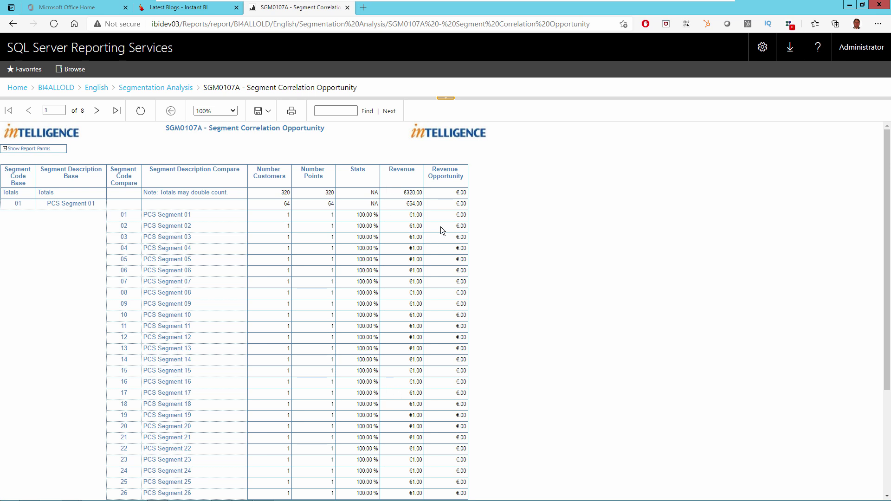
left_click_drag(886, 323, 889, 463)
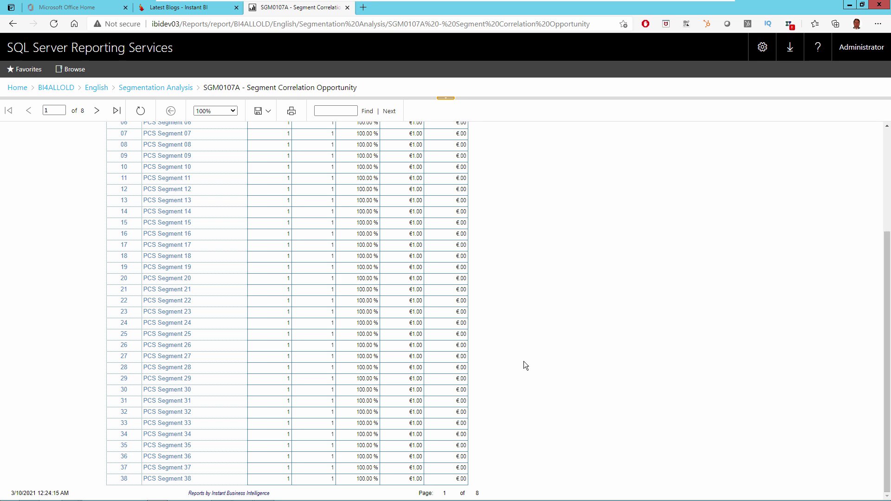
scroll(410, 305, "up", 3)
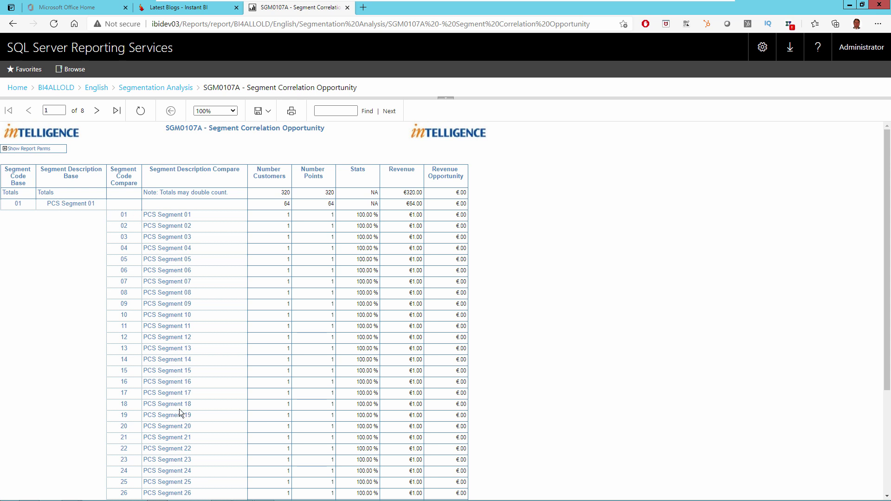
mouse_move(180, 412)
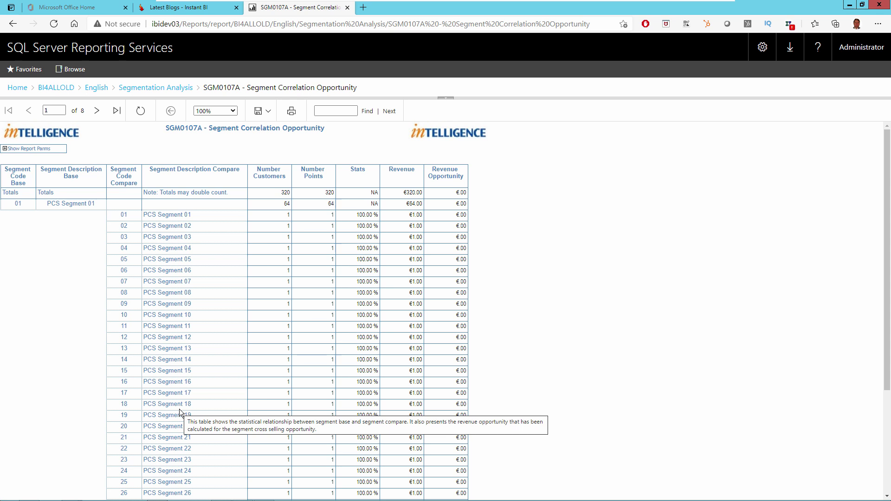
left_click(97, 110)
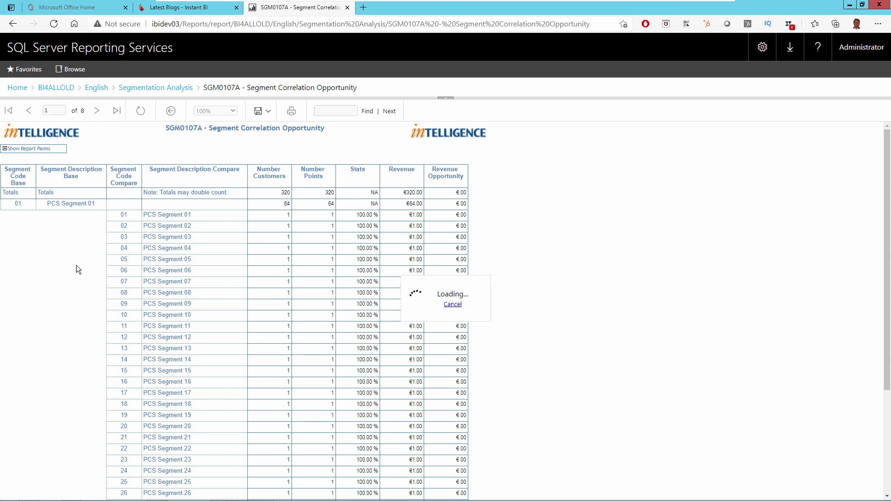
scroll(92, 367, "down", 3)
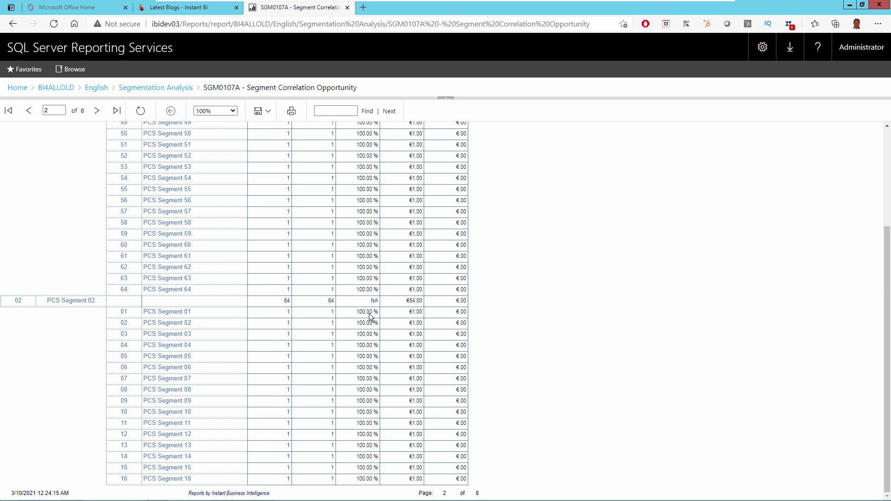
scroll(870, 180, "up", 3)
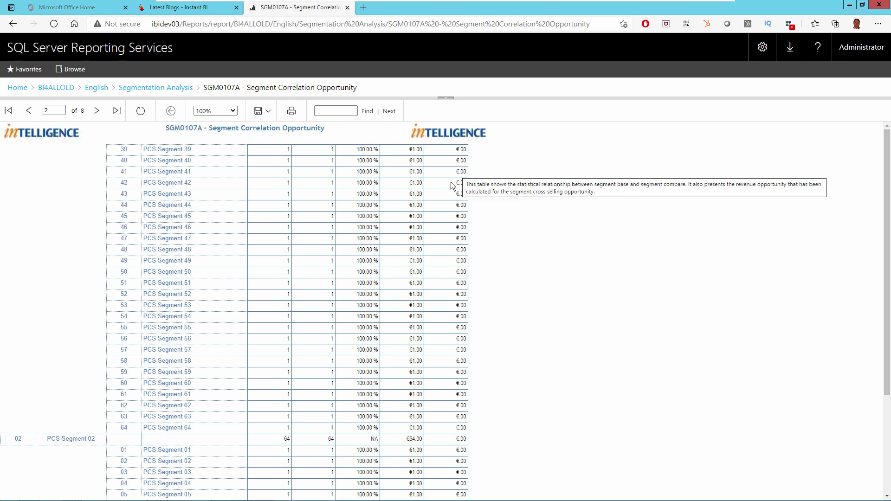
left_click(24, 114)
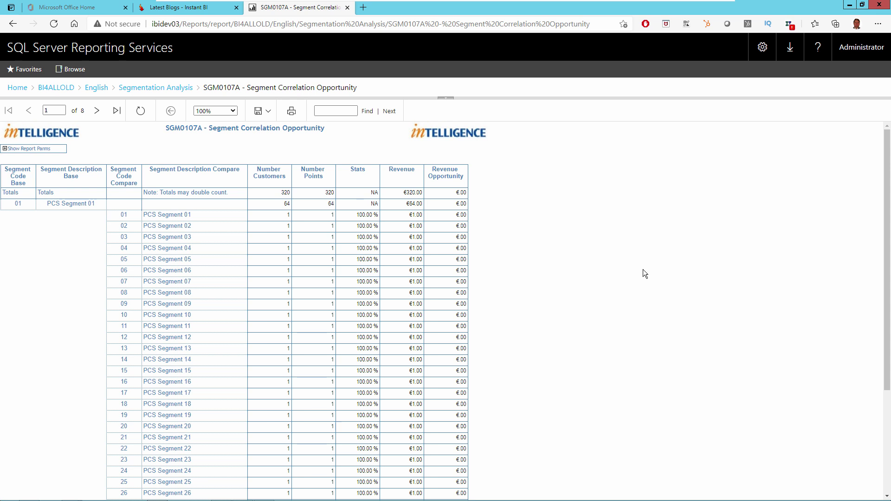
Step: Leave the SGM0107A report through the Segmentation Analysis folder and go up to the English folder of BI4ALLOLD
left_click(175, 89)
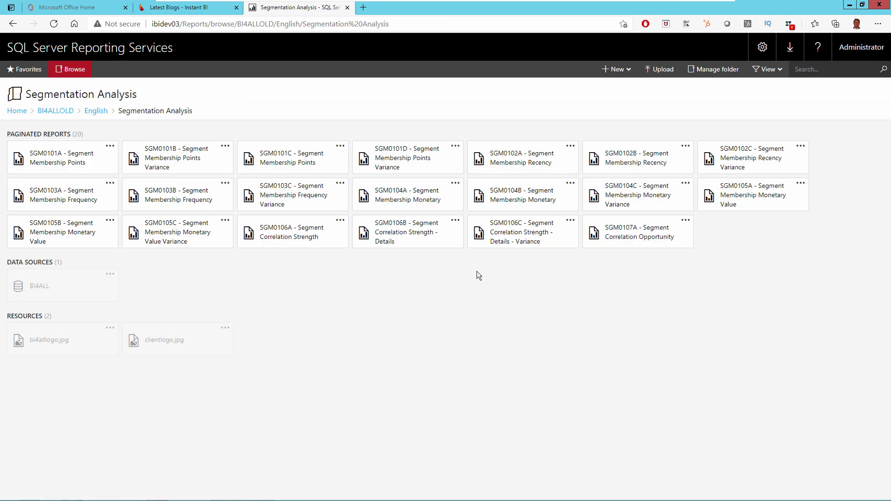
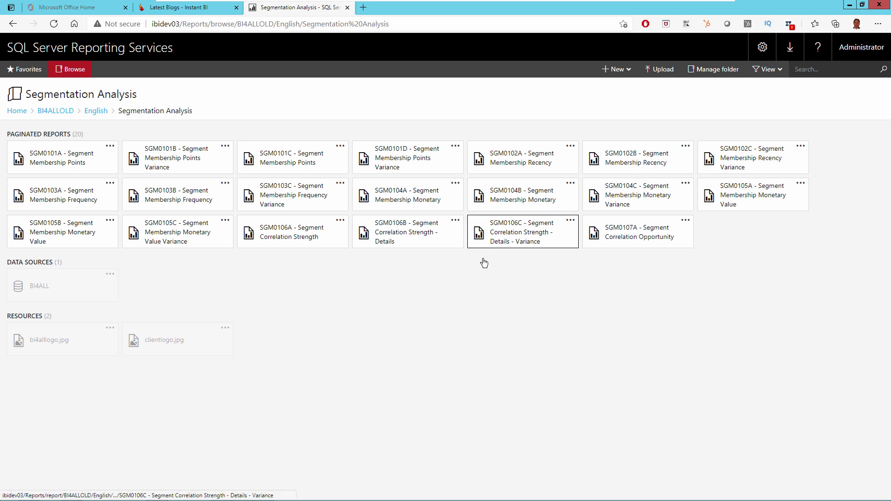
left_click(95, 111)
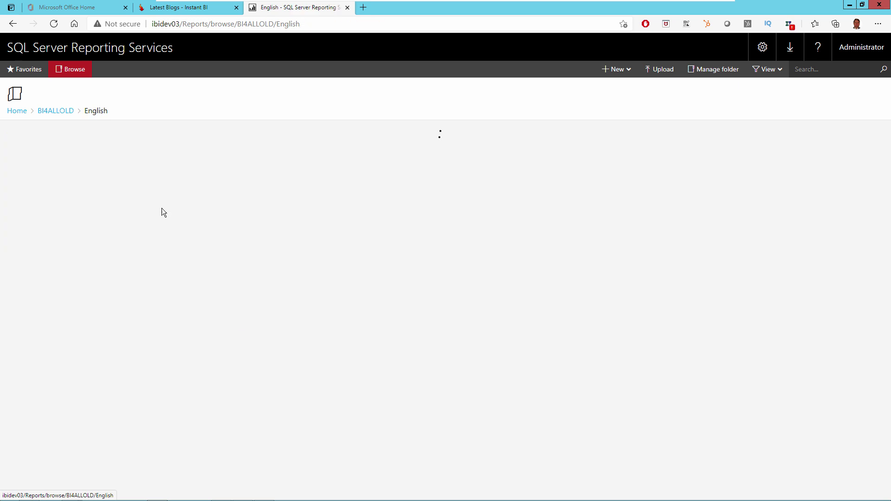